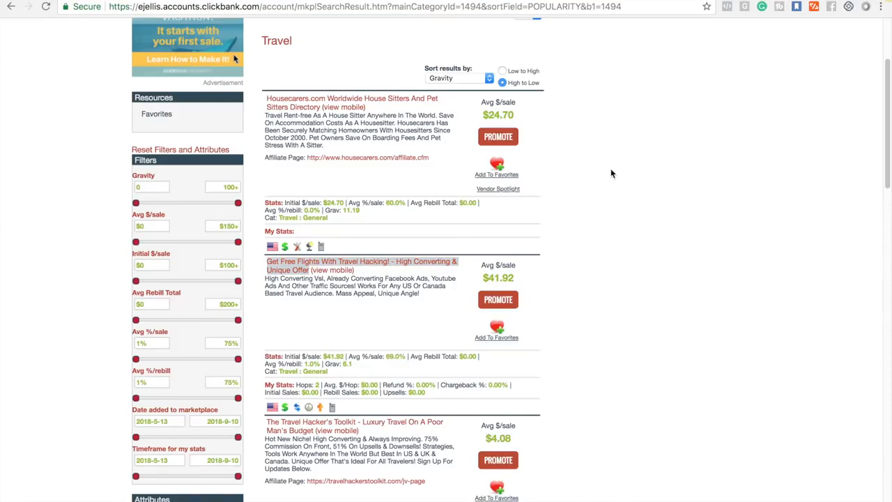
Examine the Travel category offers sorted by gravity in the marketplace results
scroll(610, 174, "up", 3)
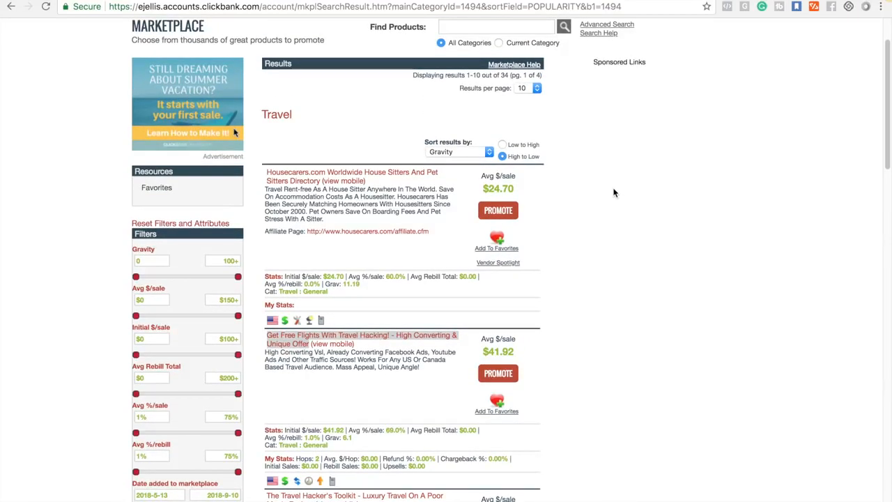
scroll(614, 193, "down", 1)
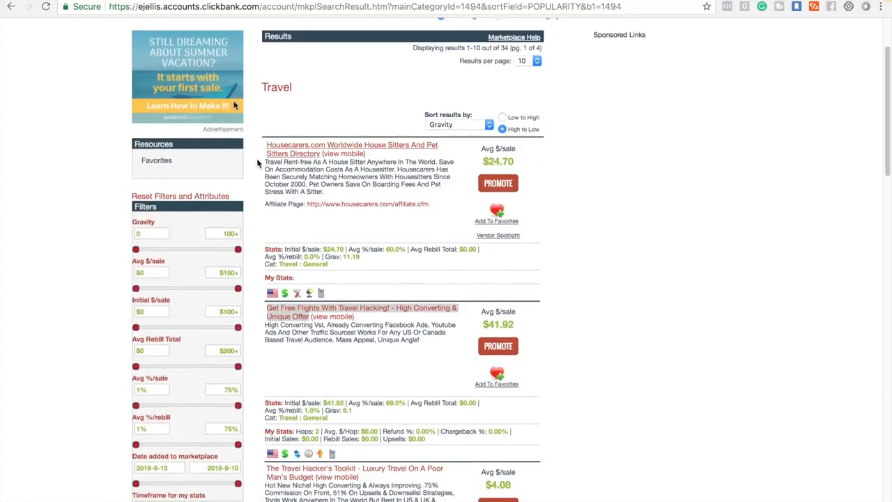
scroll(251, 149, "up", 3)
scroll(251, 153, "down", 14)
scroll(251, 154, "down", 4)
scroll(251, 150, "up", 1)
scroll(252, 149, "down", 10)
scroll(251, 148, "up", 13)
scroll(252, 147, "up", 6)
scroll(257, 145, "down", 5)
scroll(258, 145, "up", 5)
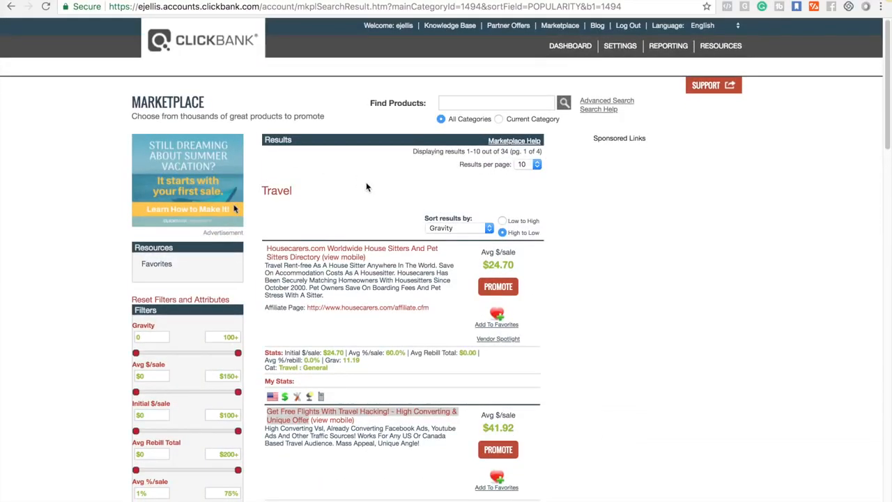
scroll(366, 182, "down", 3)
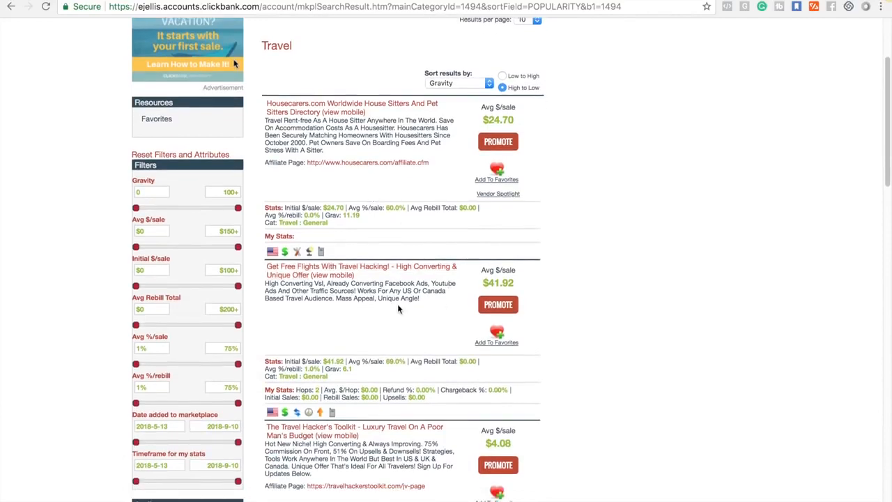
scroll(399, 148, "up", 4)
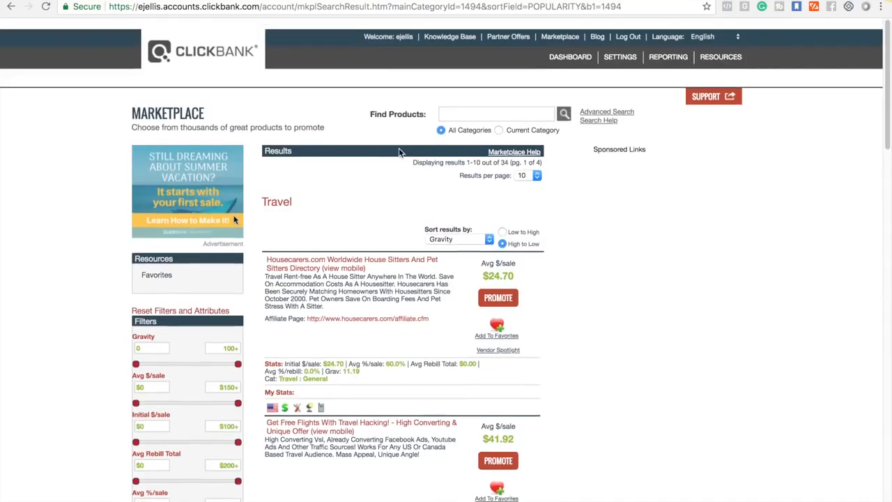
scroll(188, 300, "down", 5)
scroll(187, 300, "down", 12)
scroll(160, 428, "up", 9)
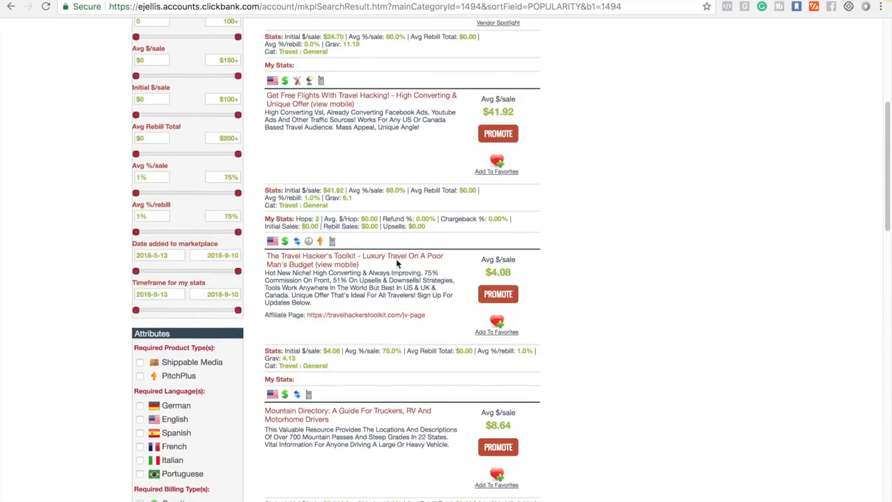
scroll(397, 262, "up", 3)
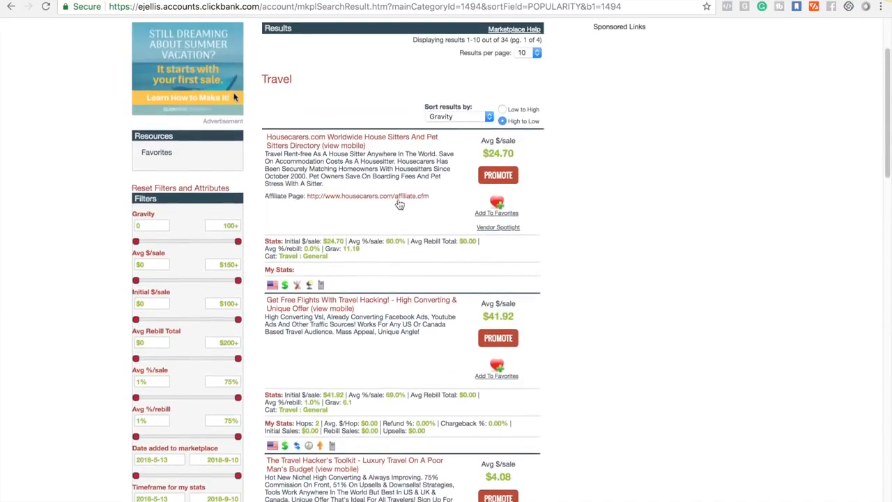
View the sales page of the Get Free Flights With Travel Hacking offer, then close it
scroll(403, 314, "down", 1)
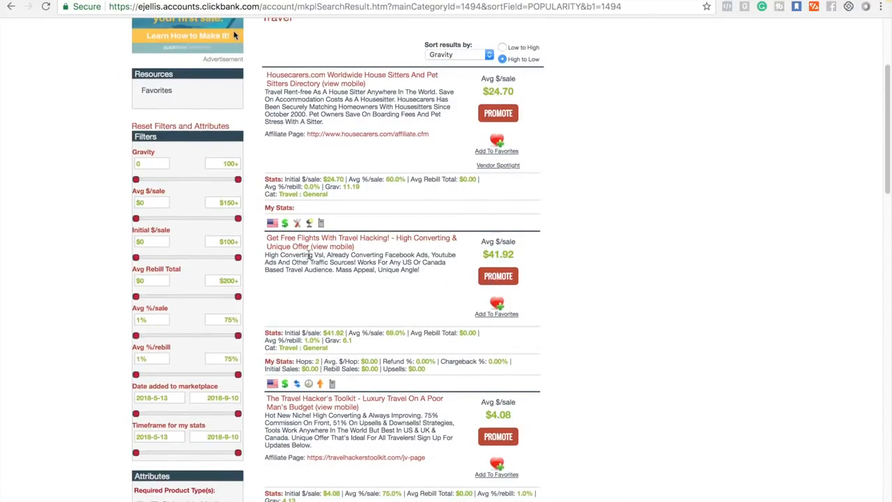
left_click(300, 246)
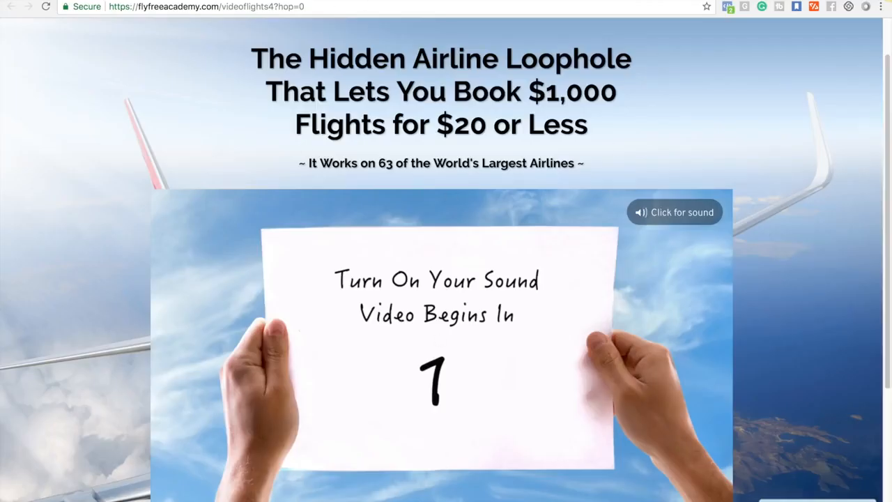
key("super+w")
Create a HopLink to promote the Get Free Flights offer without a tracking ID, and select the link address
left_click(500, 280)
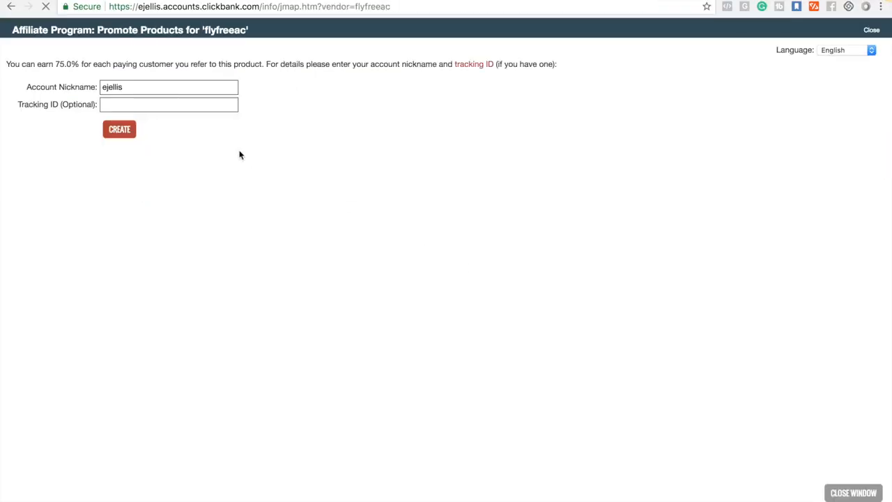
left_click_drag(51, 63, 237, 69)
left_click(203, 129)
left_click(124, 129)
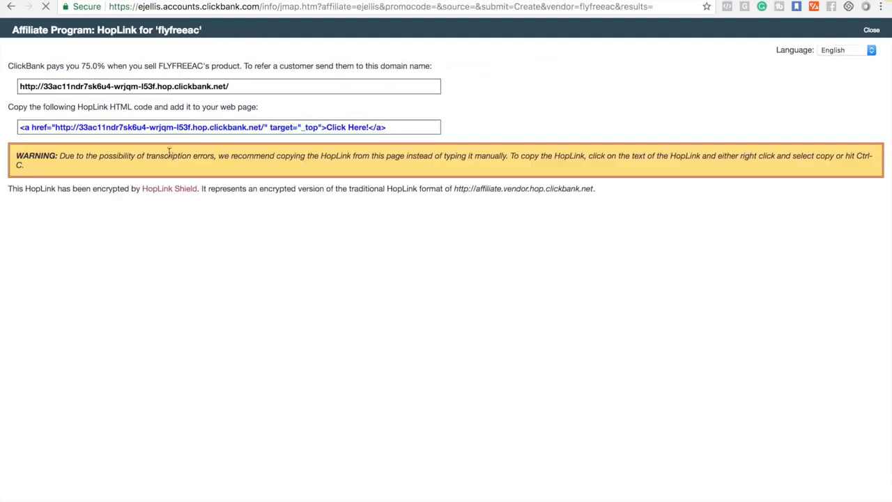
left_click(234, 88)
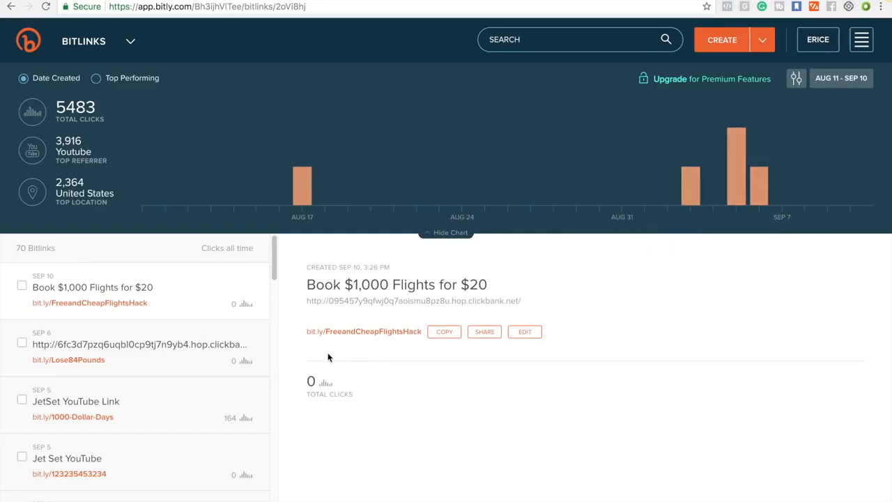
Review the FreeandCheapFlightsHack short link in Bitly and the securedconsumer.org funnel steps in ClickFunnels
left_click(412, 333)
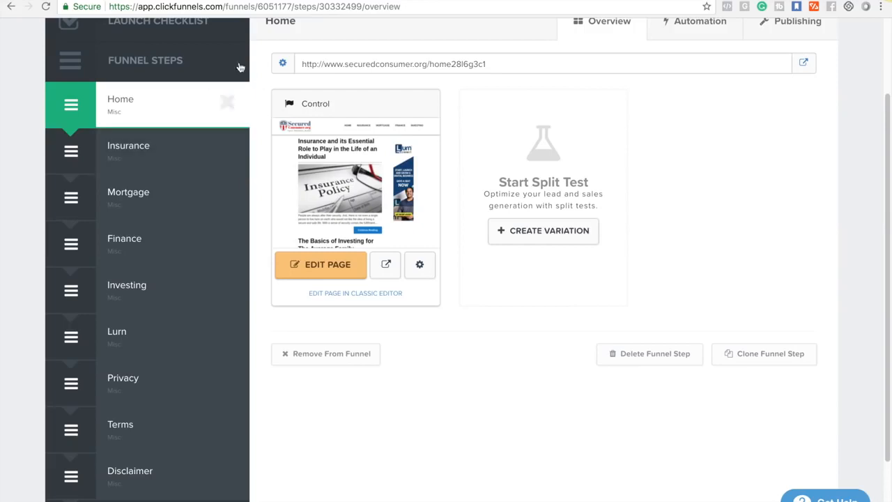
scroll(418, 119, "up", 3)
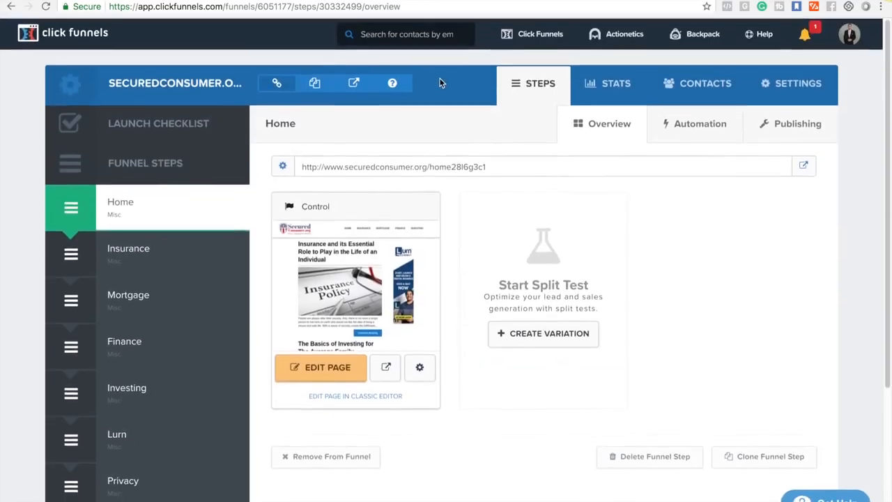
mouse_move(525, 47)
scroll(446, 279, "down", 1)
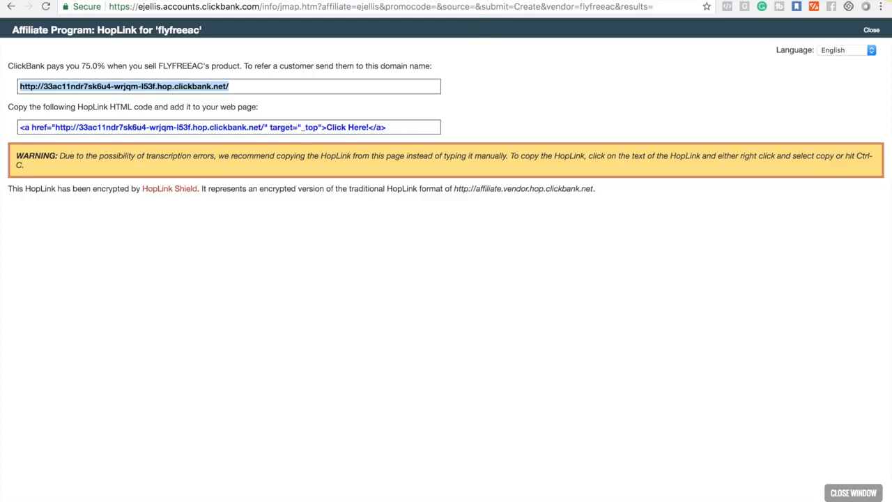
left_click(234, 0)
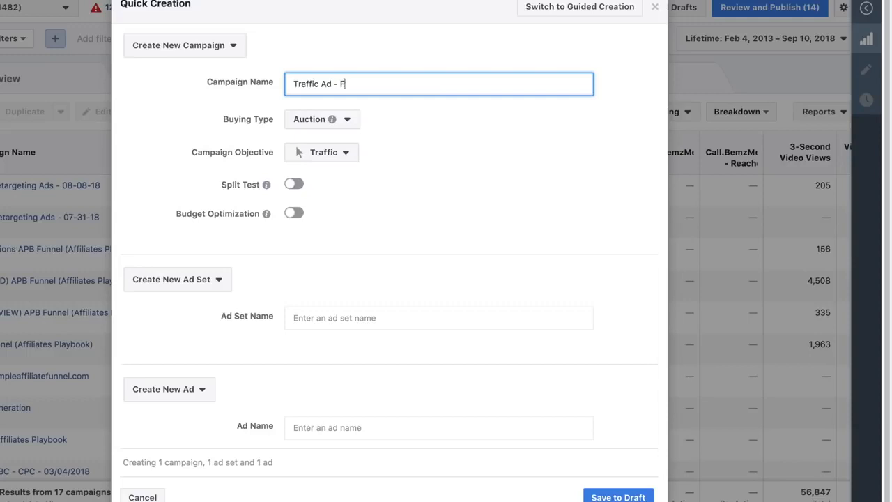
In Facebook Ads Manager, name the new Traffic campaign "Traffic Ad - Free Flights" and save it to draft
type("lights")
scroll(311, 259, "down", 1)
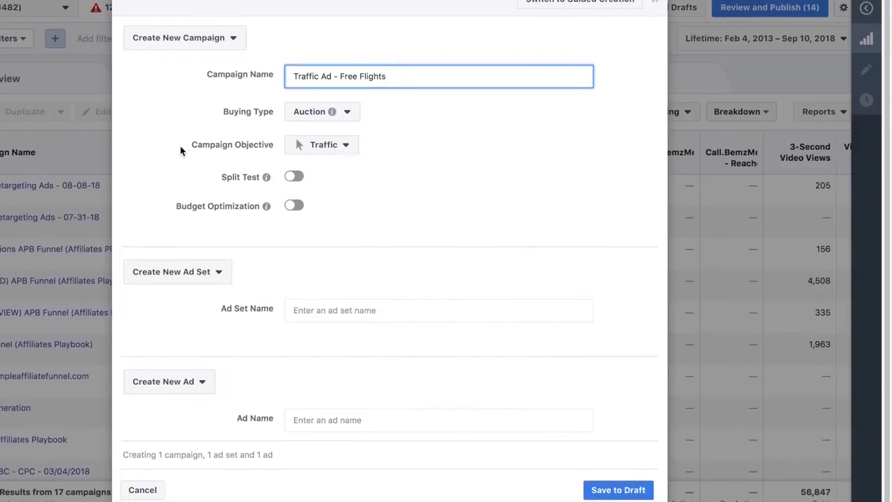
left_click_drag(180, 148, 297, 147)
left_click(416, 201)
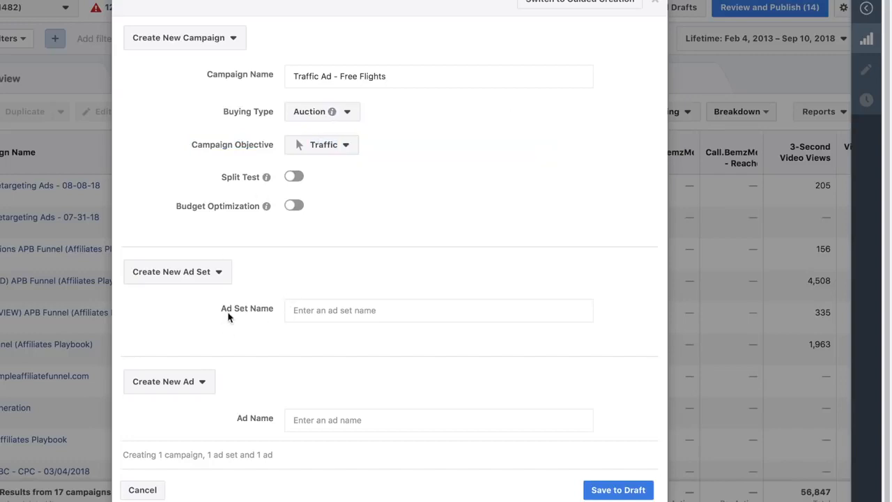
left_click(607, 488)
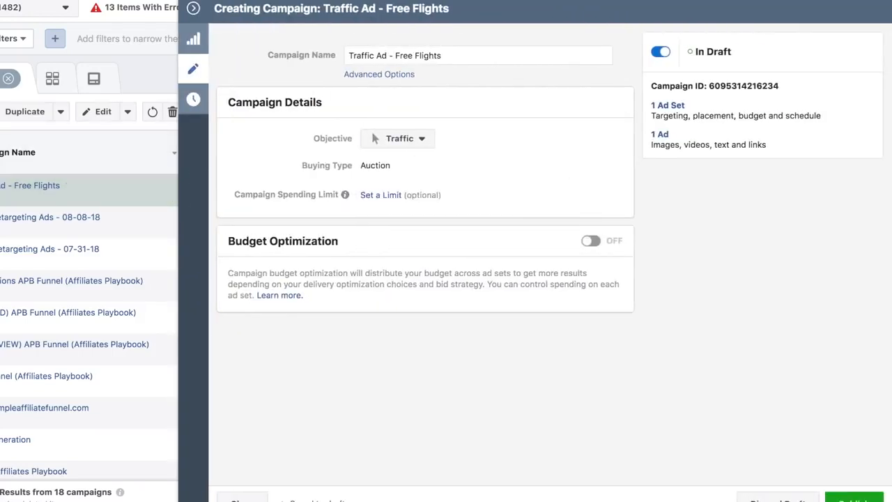
Close the campaign editor and open the new campaign's untitled ad set for editing
left_click(39, 155)
left_click(196, 10)
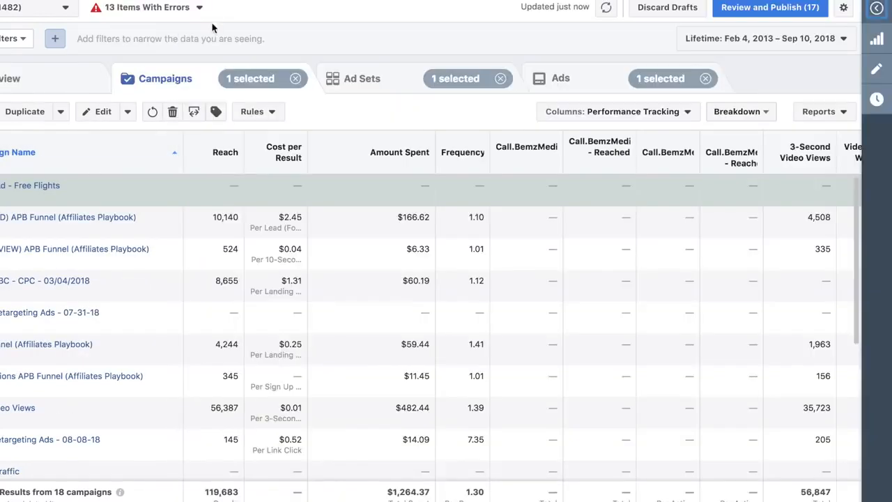
left_click(364, 82)
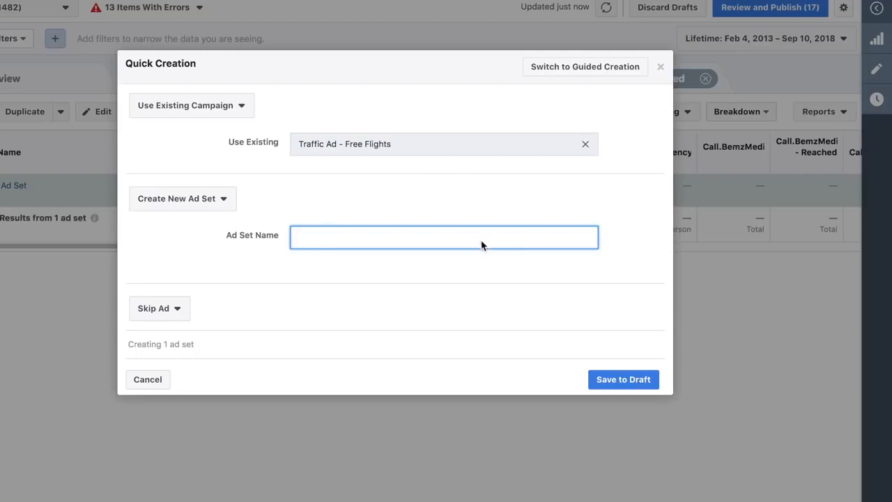
left_click(660, 68)
left_click(97, 112)
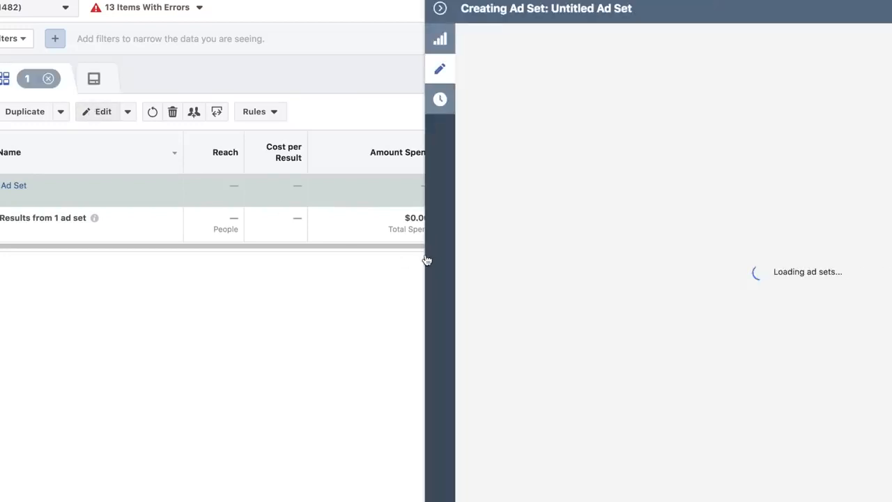
Set the ad set's daily budget to $5.00
scroll(415, 269, "down", 3)
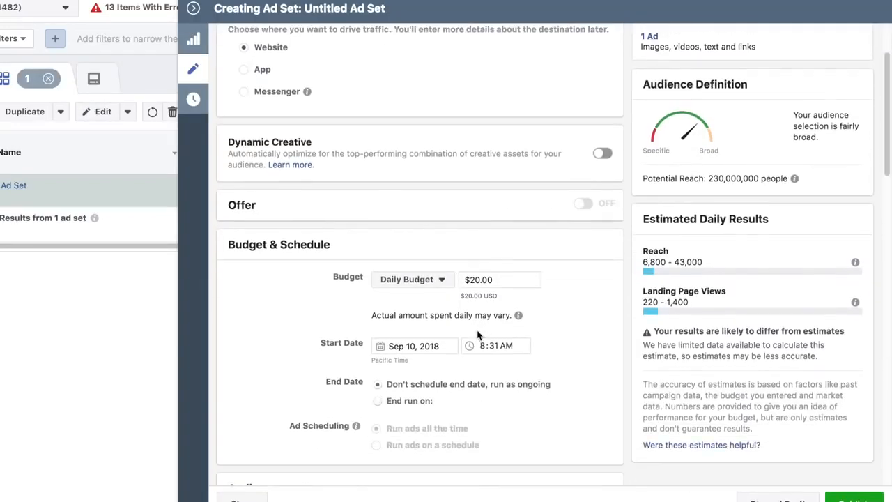
left_click(478, 279)
key("BackSpace")
key("BackSpace")
key("BackSpace")
type("5")
left_click(283, 328)
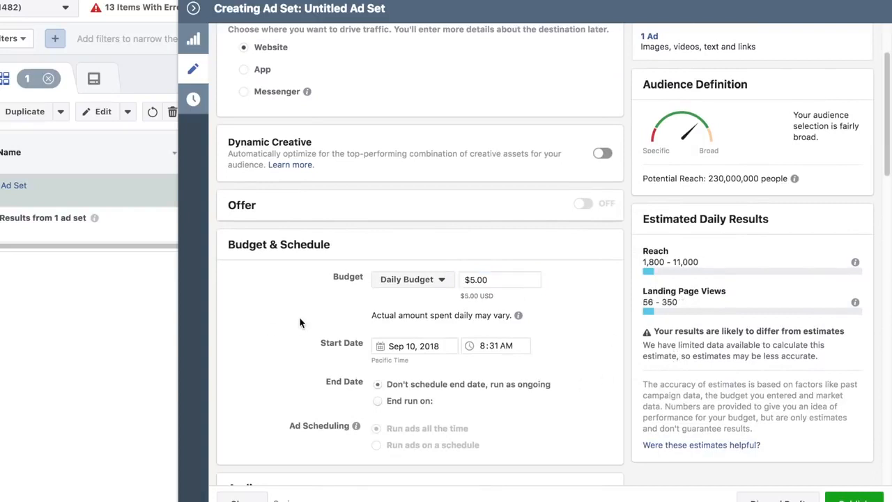
Set the audience's minimum age to 30
scroll(304, 319, "down", 5)
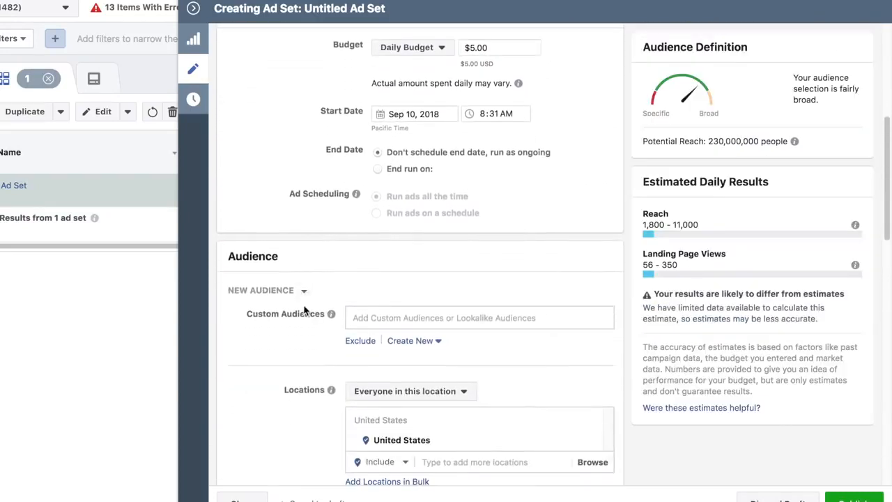
scroll(302, 313, "up", 5)
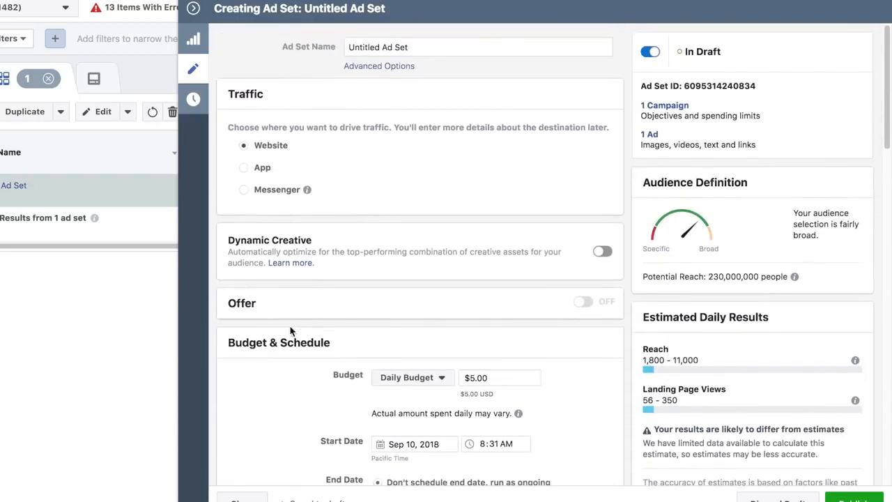
scroll(408, 198, "down", 5)
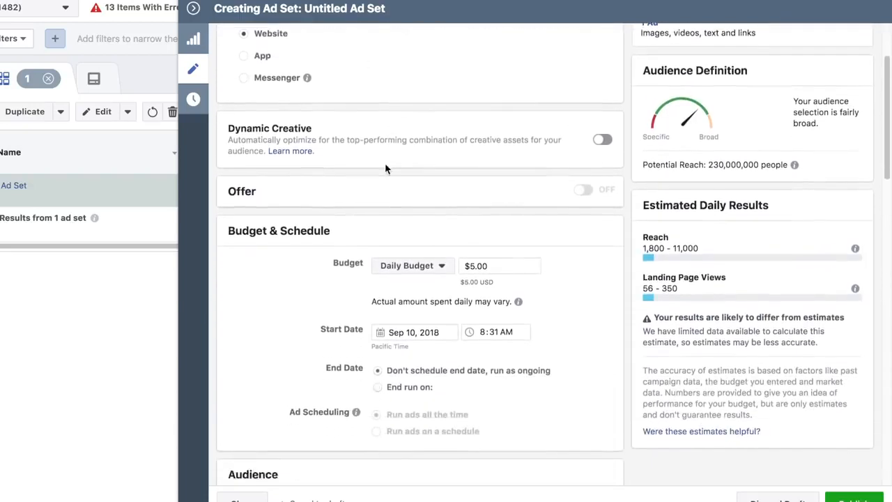
scroll(406, 195, "down", 3)
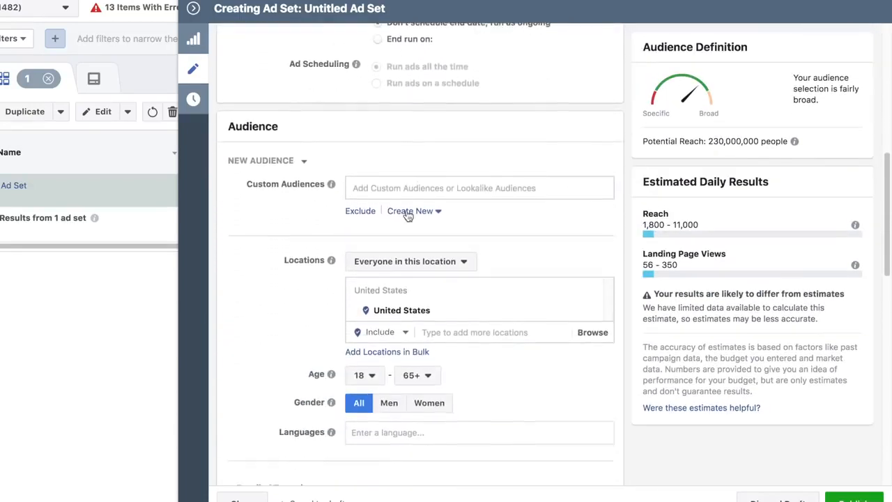
scroll(380, 246, "up", 2)
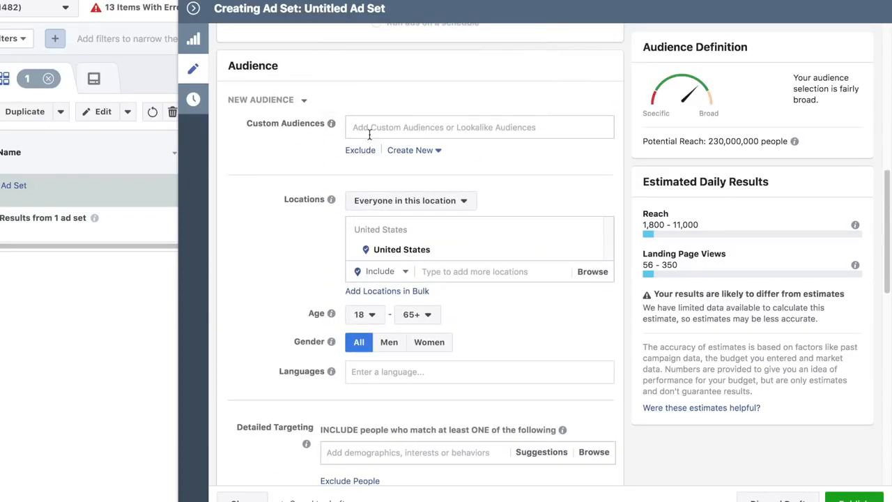
scroll(452, 186, "down", 3)
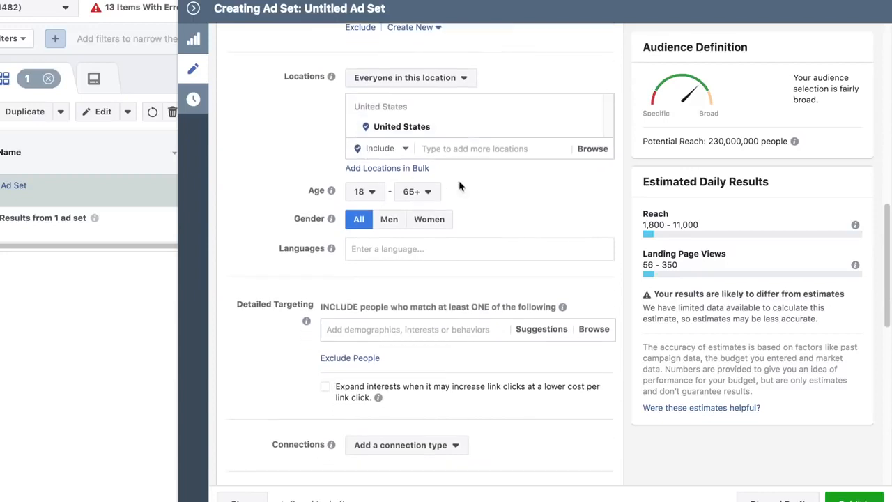
left_click(365, 193)
scroll(376, 327, "down", 3)
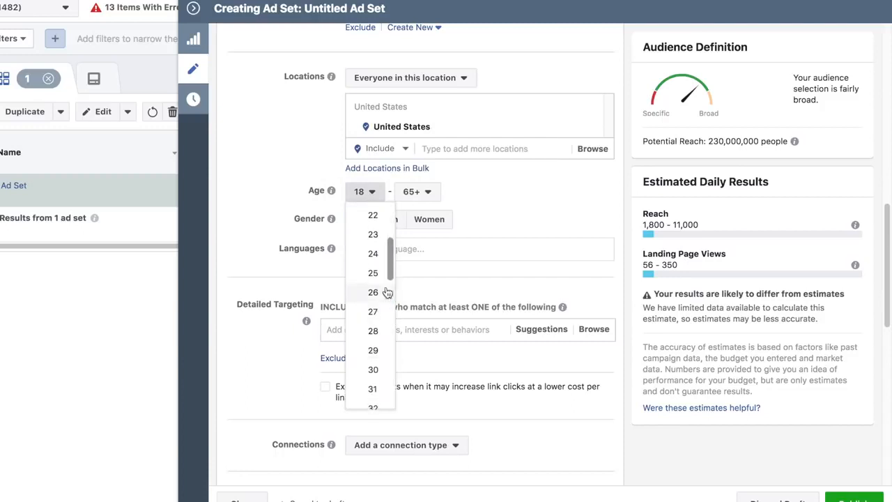
scroll(374, 335, "down", 1)
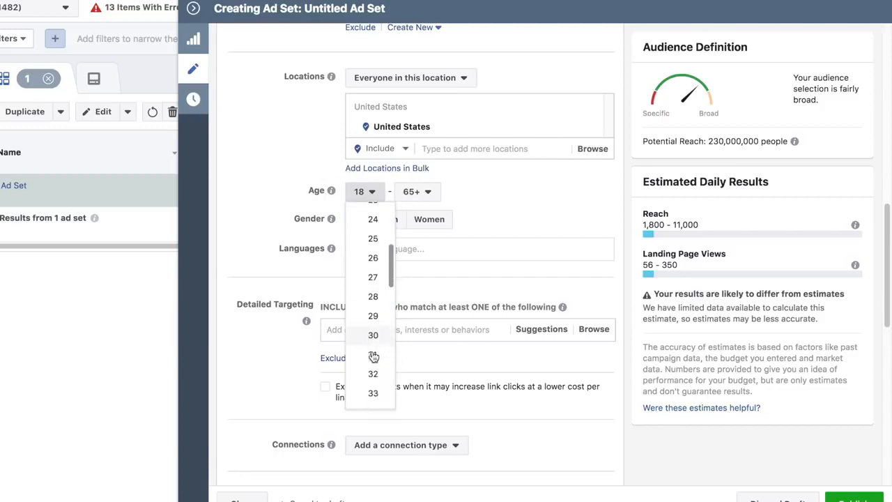
left_click(374, 336)
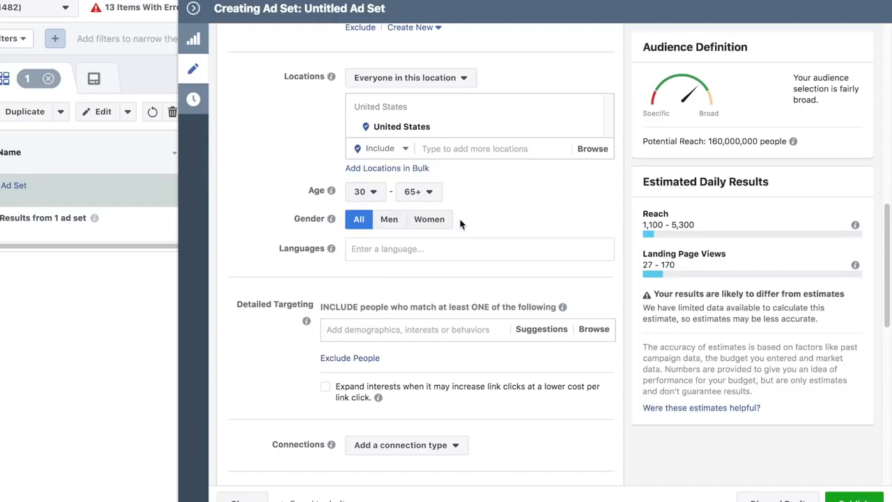
Add Australia and New Zealand to the ad set's included audience locations
left_click(477, 148)
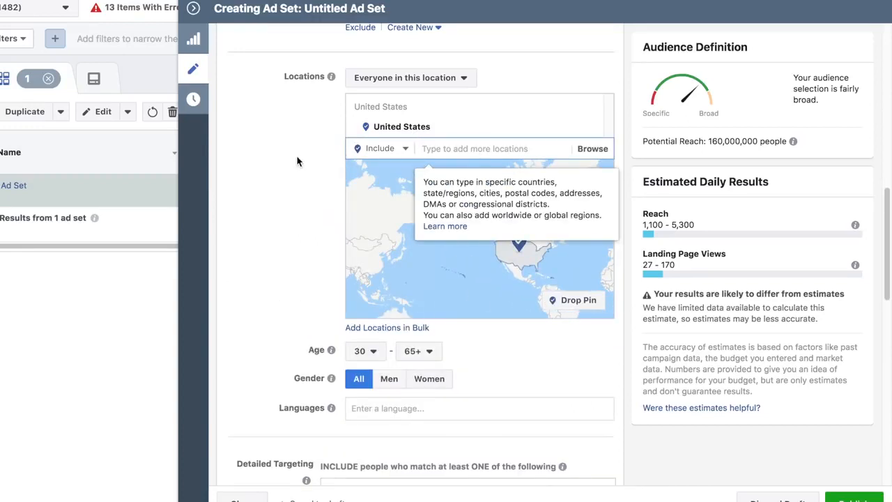
type("aus")
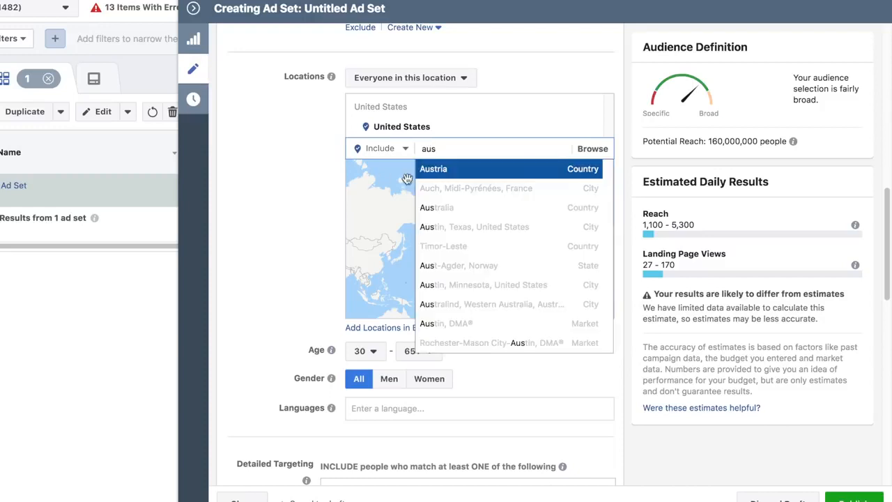
left_click(466, 208)
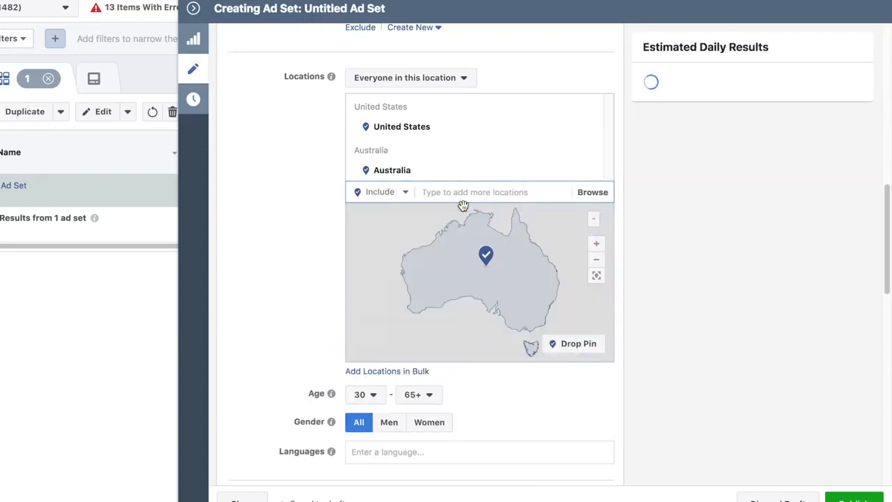
type("new z")
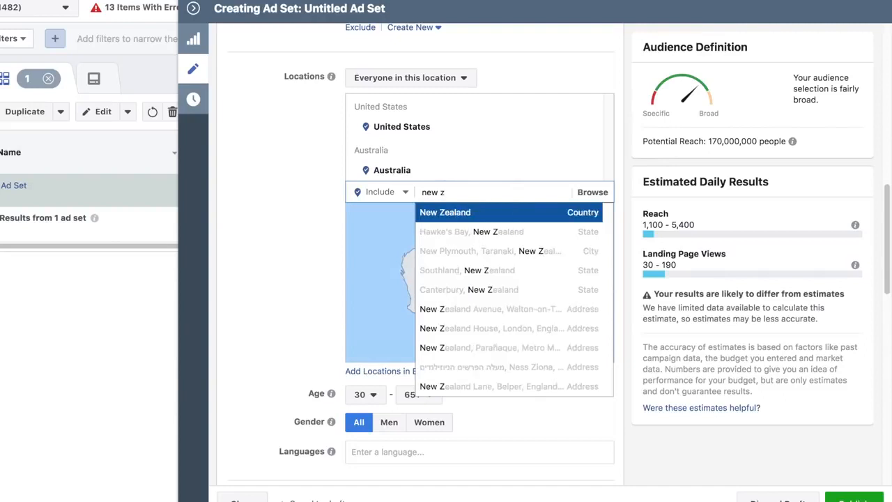
left_click(476, 213)
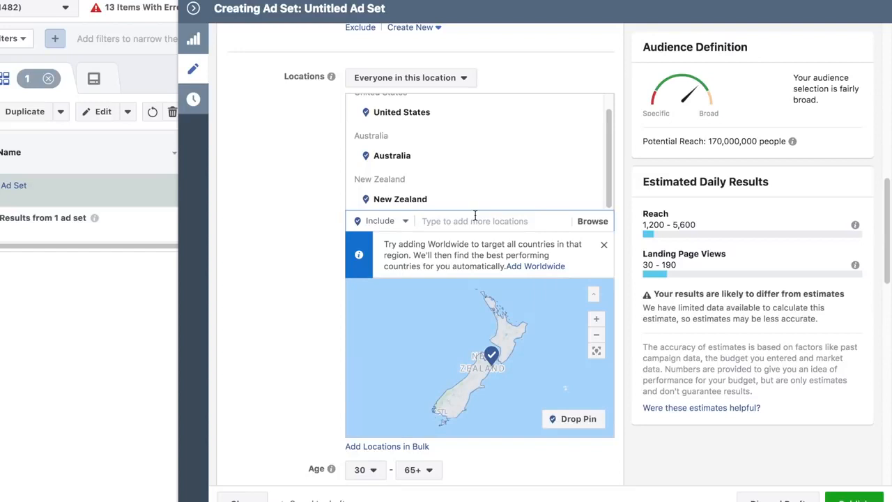
Add the United Kingdom and Canada to the ad set's included audience locations
type("united")
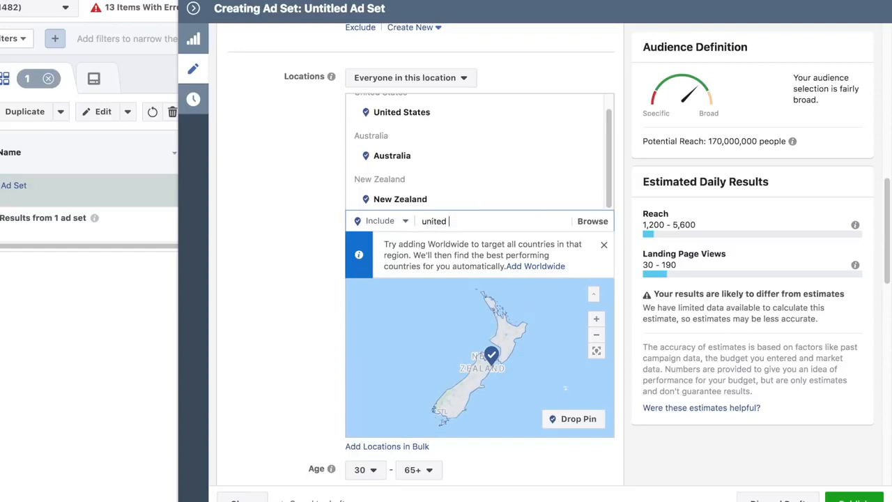
left_click(500, 244)
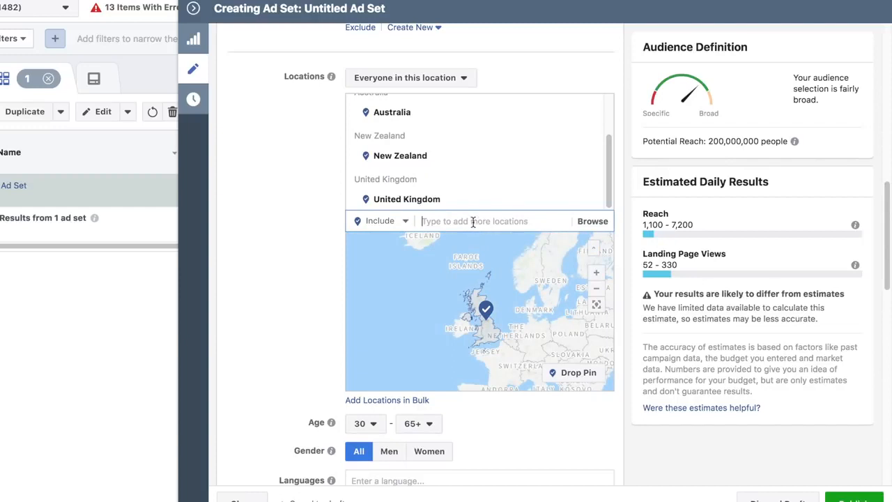
type("can")
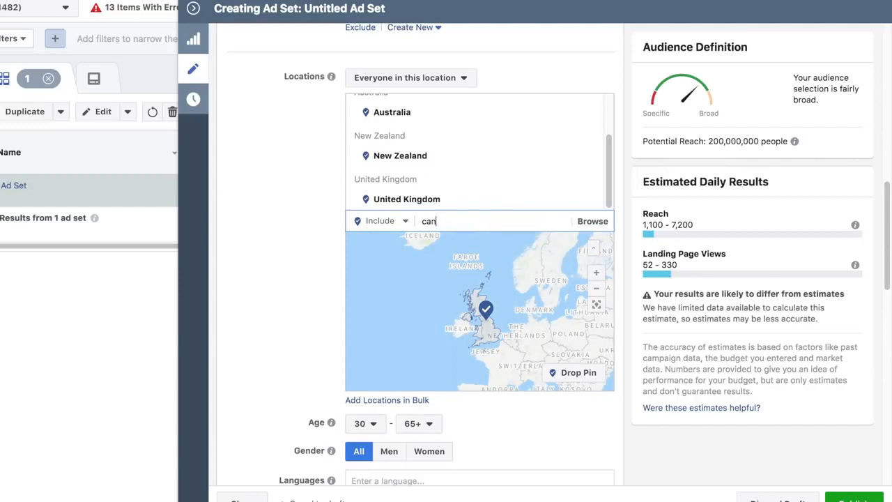
type("ada")
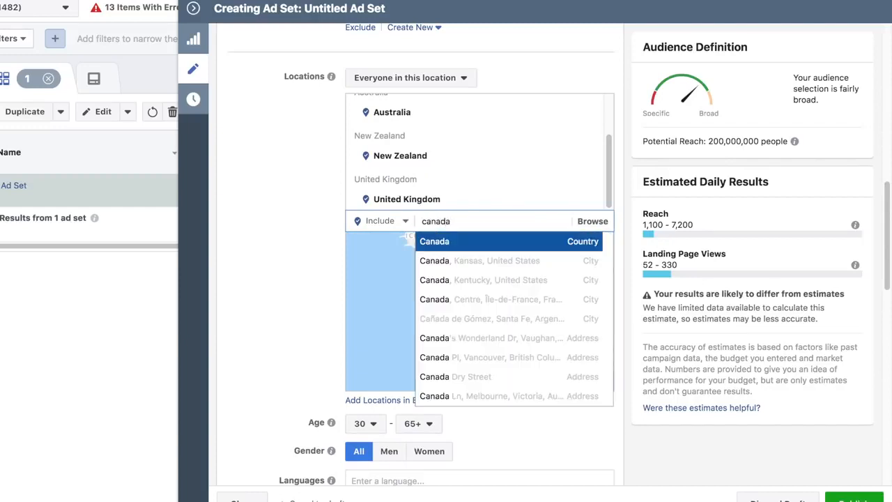
left_click(486, 242)
Include people with the "Digital nomad" interest in the ad set's detailed targeting
scroll(301, 205, "up", 3)
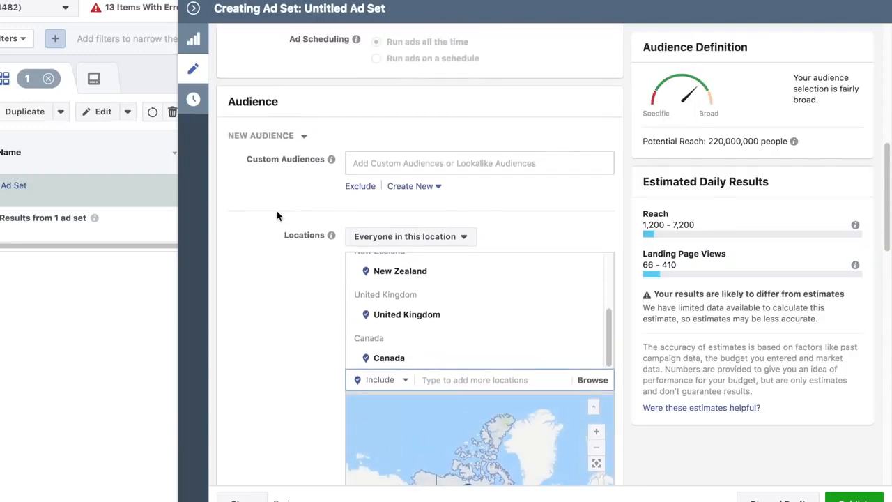
scroll(279, 208, "up", 1)
scroll(307, 198, "down", 6)
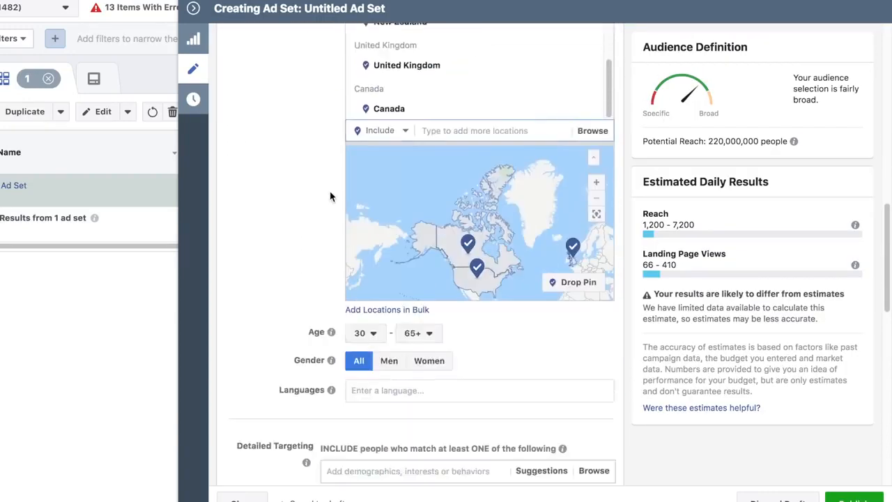
scroll(309, 198, "down", 3)
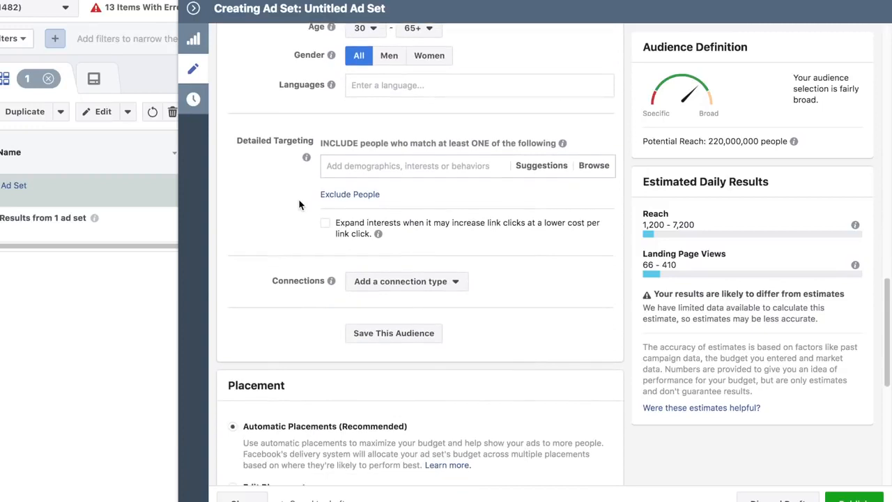
left_click(365, 165)
type("digita")
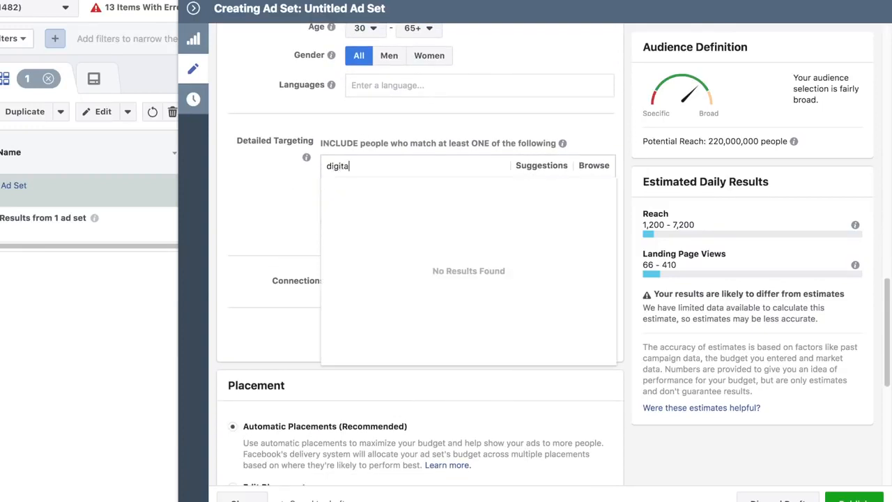
type("l")
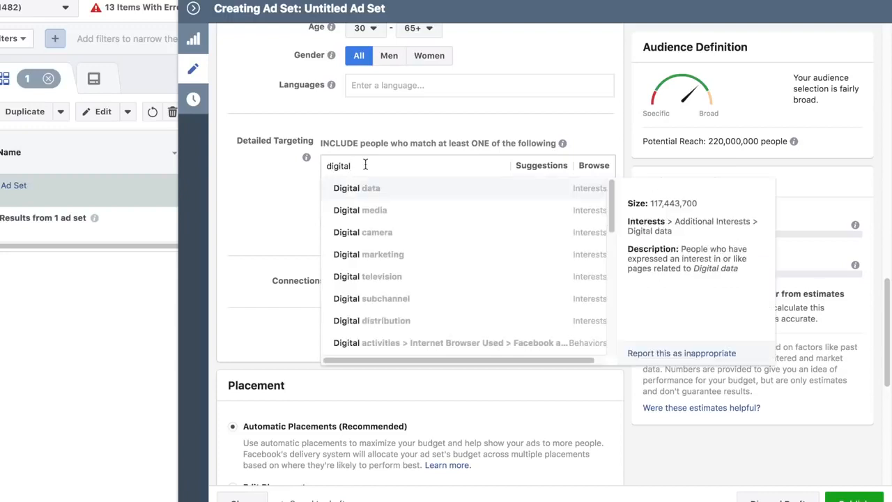
type(" noma")
type("d")
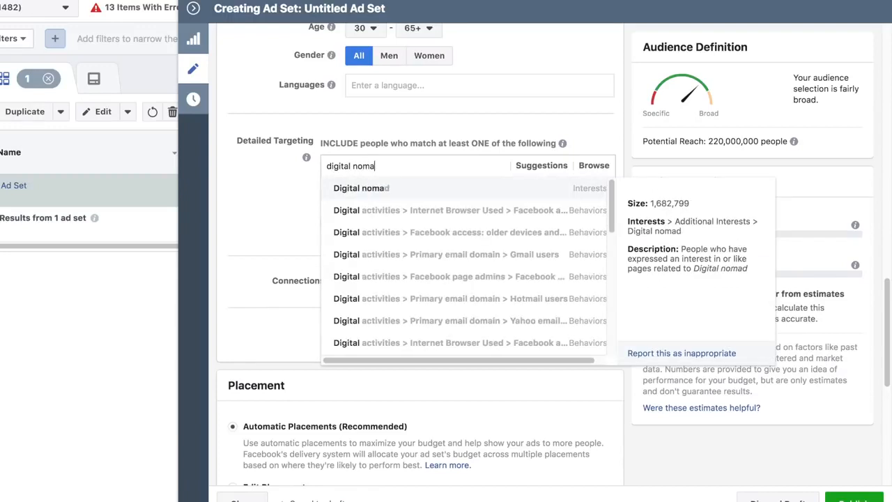
left_click(393, 192)
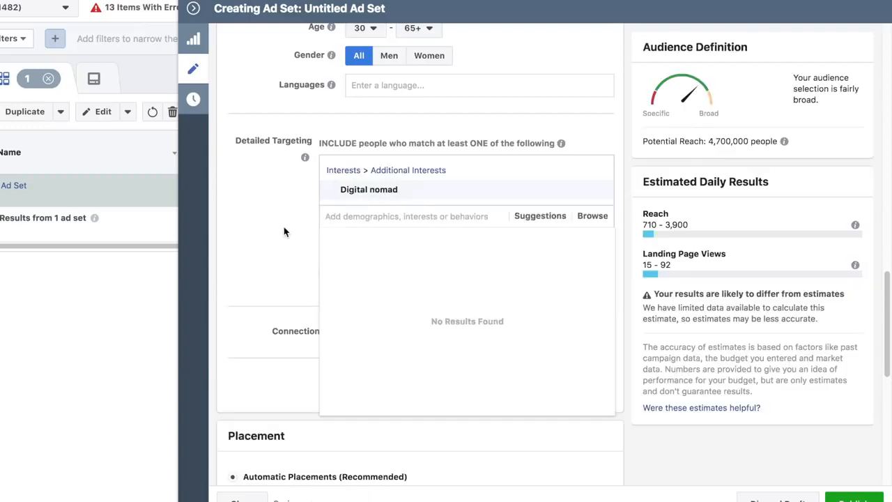
left_click(264, 217)
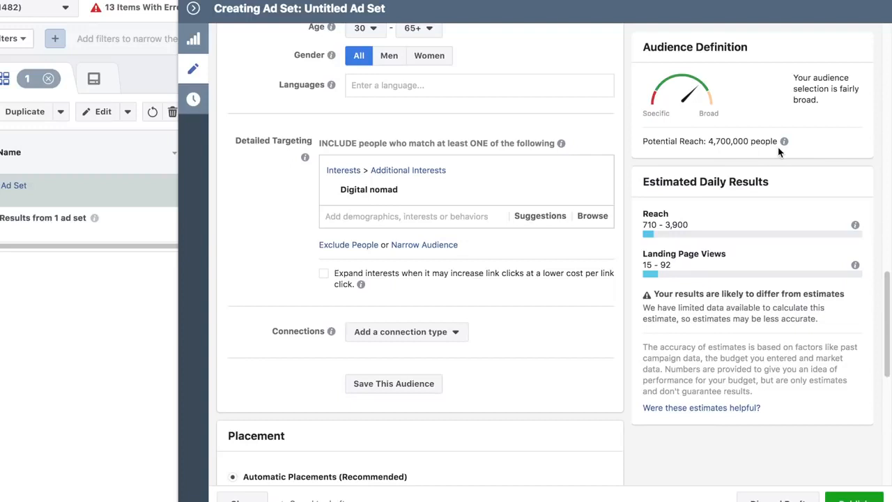
Narrow the audience to people who must also match the "Frequent Travelers" behavior
scroll(243, 285, "down", 1)
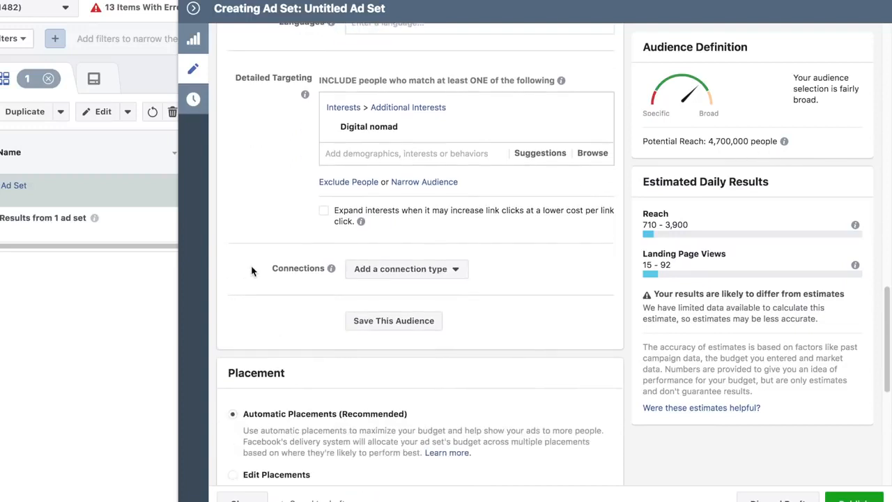
left_click(423, 182)
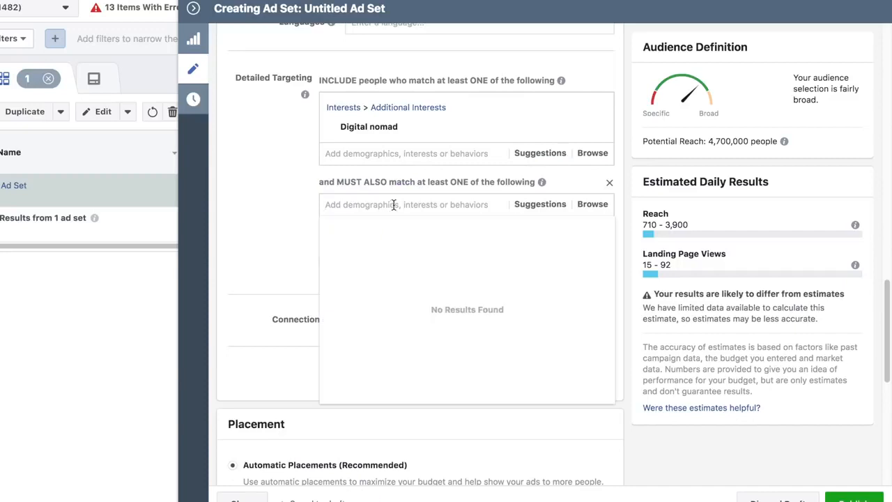
type("travel")
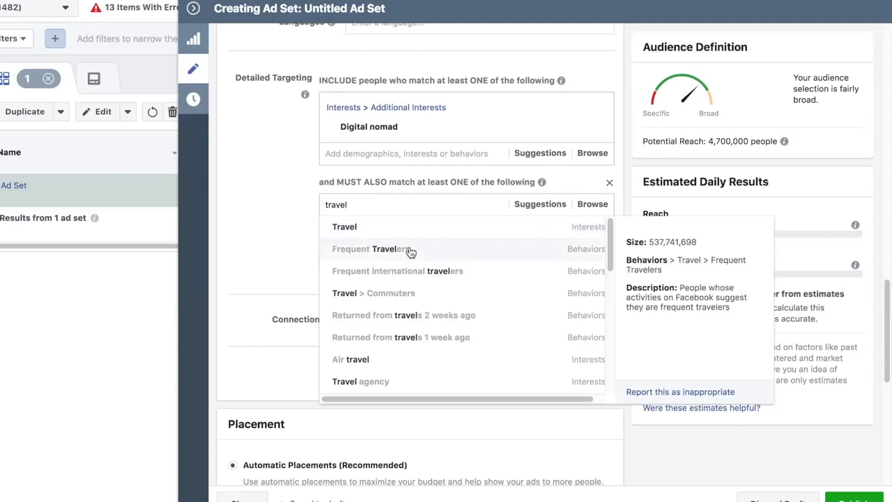
left_click(409, 249)
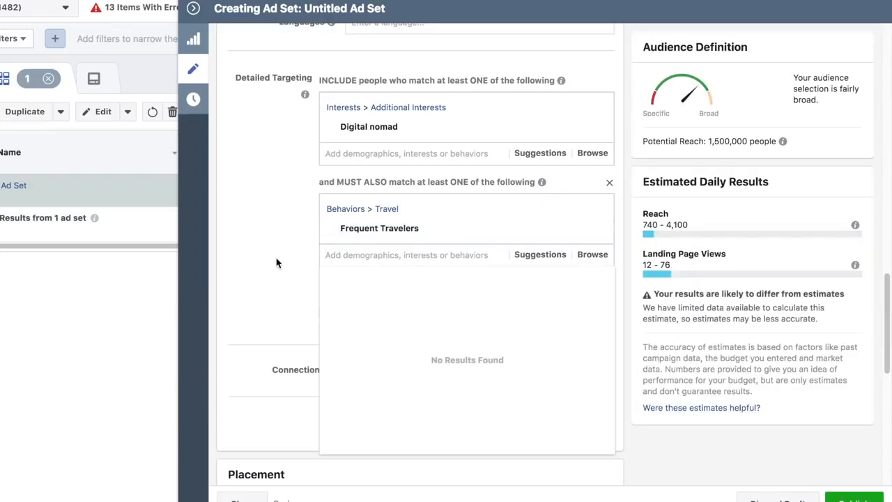
left_click(277, 249)
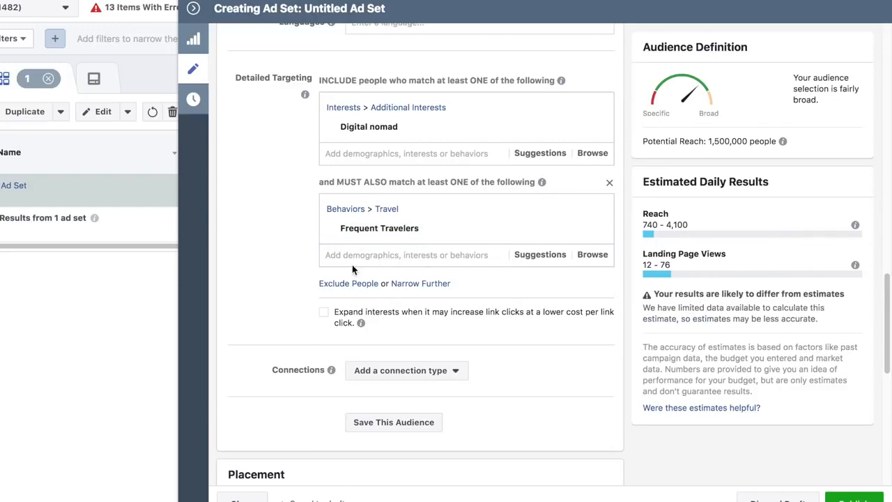
Narrow the audience further with another must-also-match condition, and search its options for "fligh" and "travel" without selecting any
scroll(488, 237, "down", 1)
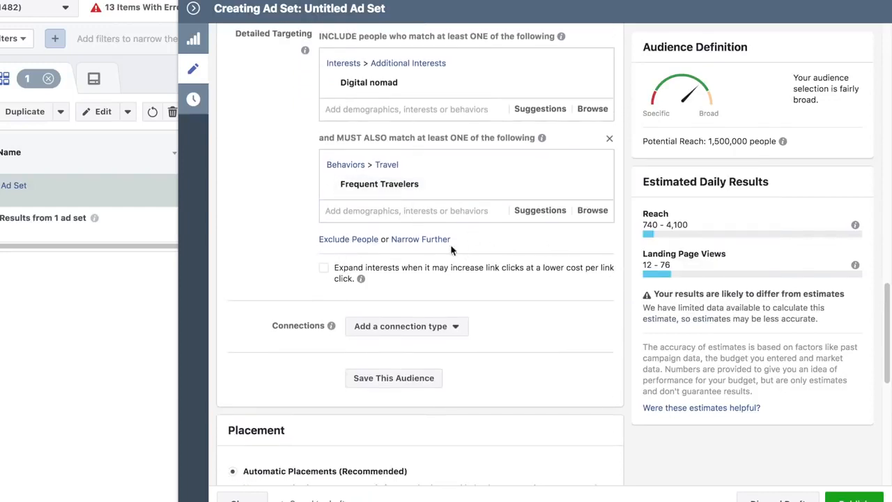
left_click(420, 240)
type("fligj")
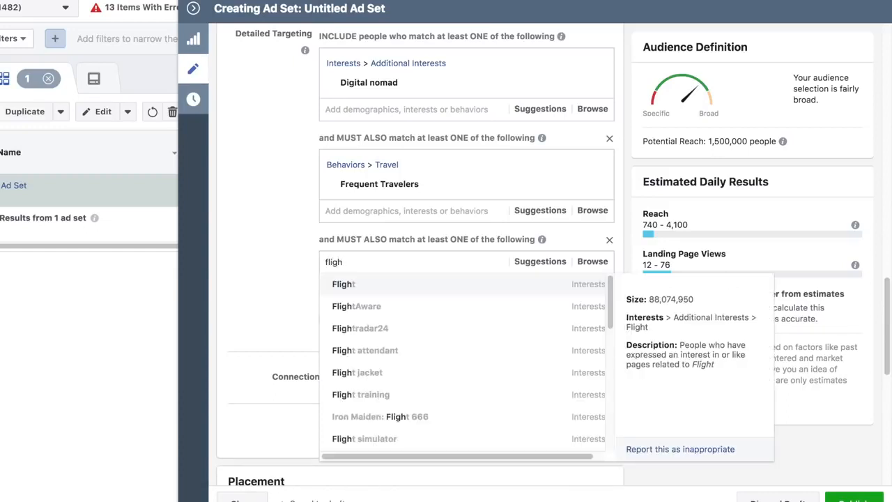
key("BackSpace")
key("BackSpace")
key("BackSpace")
key("BackSpace")
type("travel")
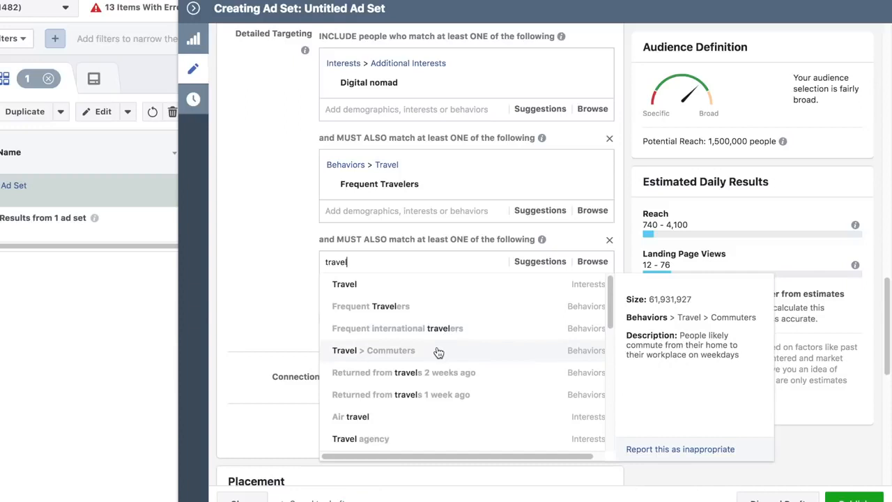
scroll(436, 353, "down", 2)
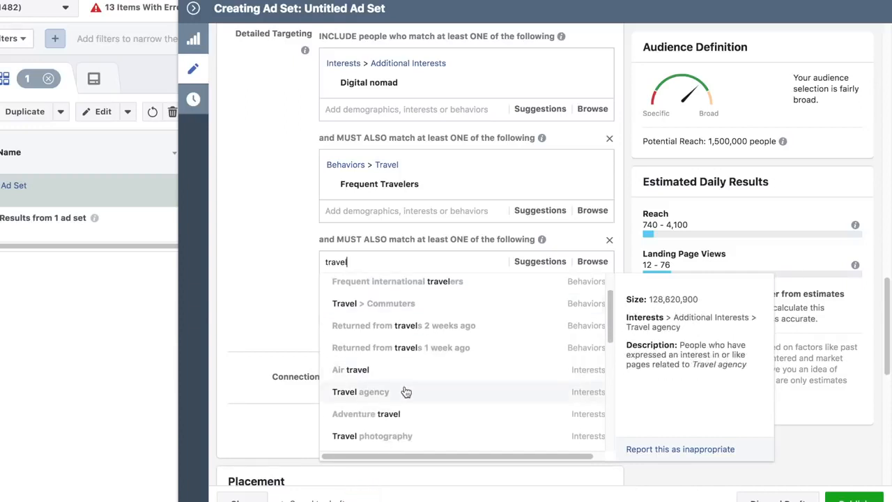
scroll(408, 390, "down", 2)
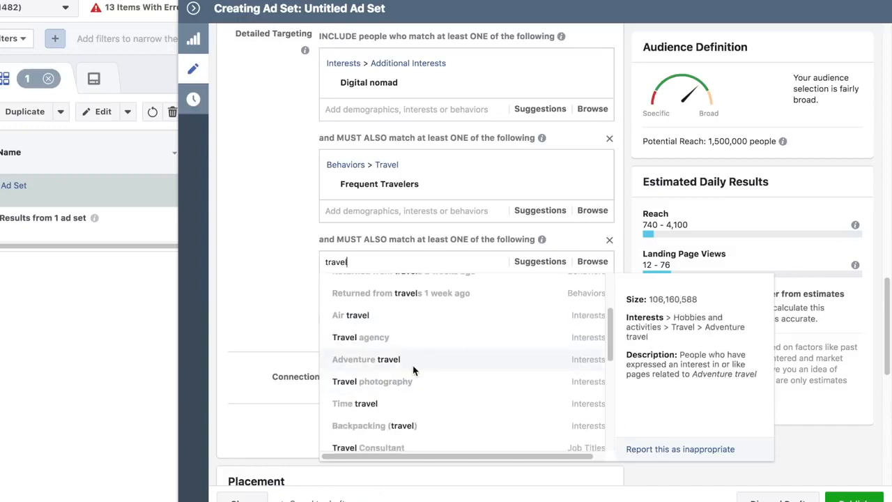
left_click(261, 296)
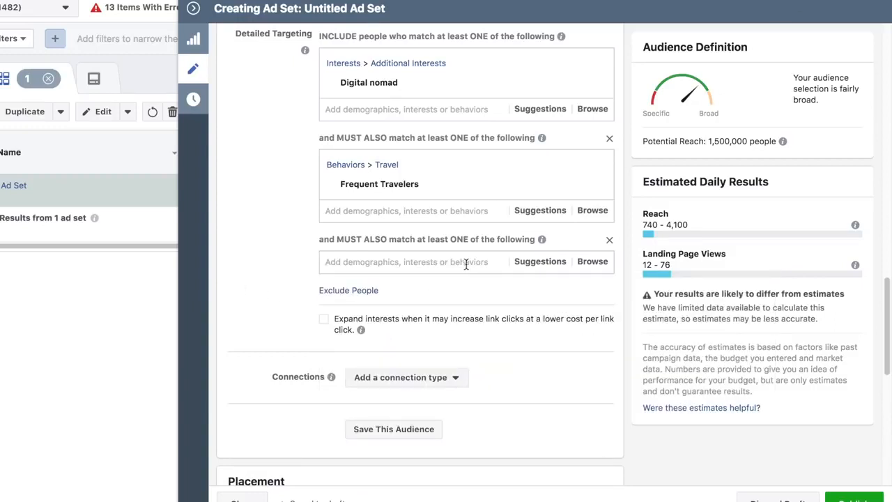
Search the third must-also-match condition for "travel" and add the "Frequent international travelers" behavior to it
left_click(402, 258)
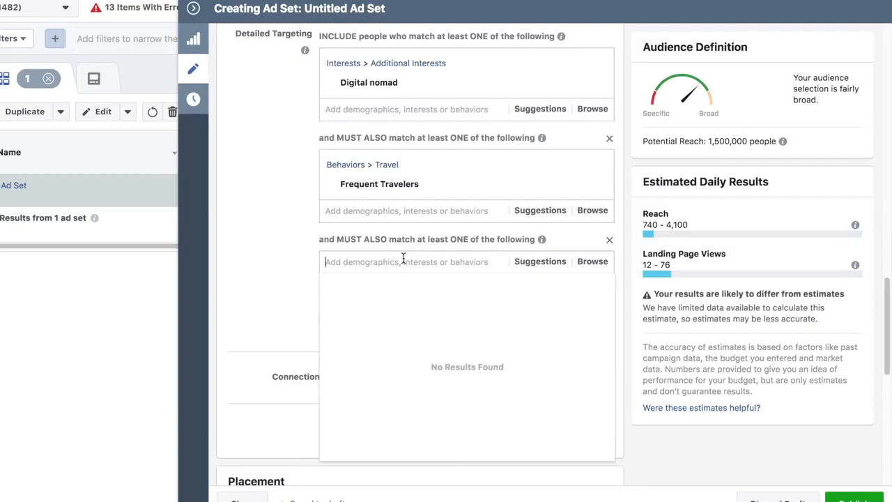
type("travel")
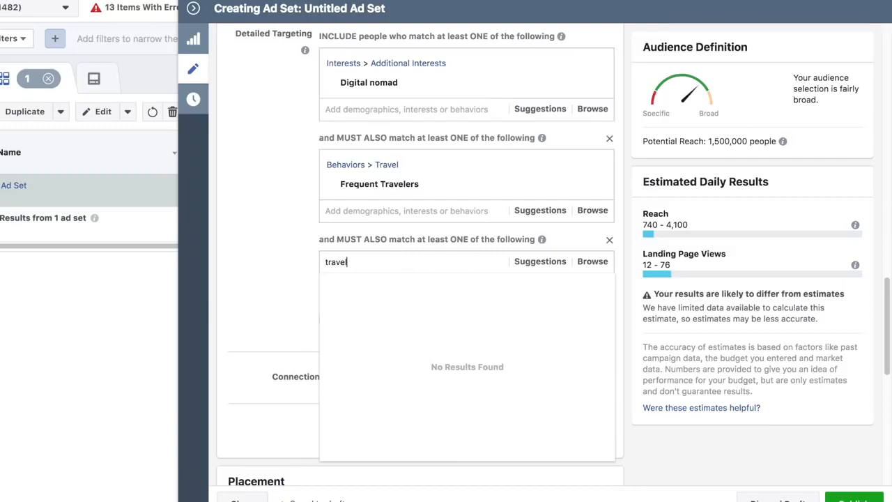
scroll(427, 359, "down", 5)
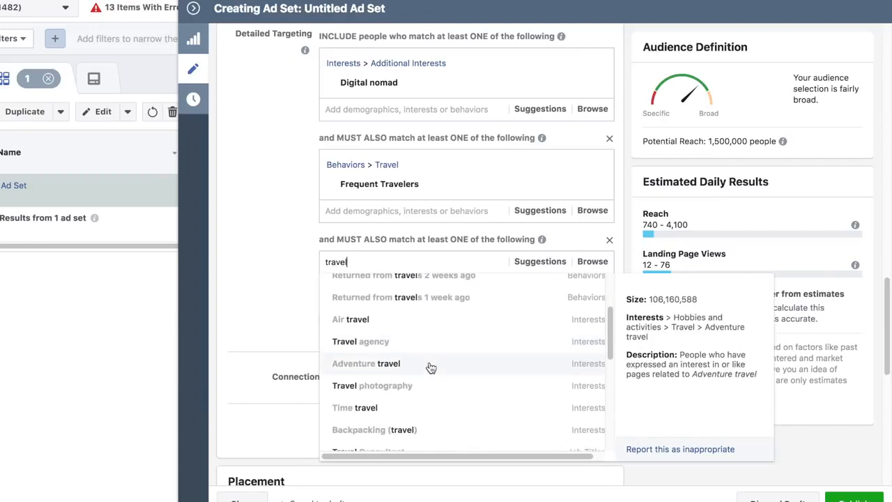
scroll(431, 368, "down", 2)
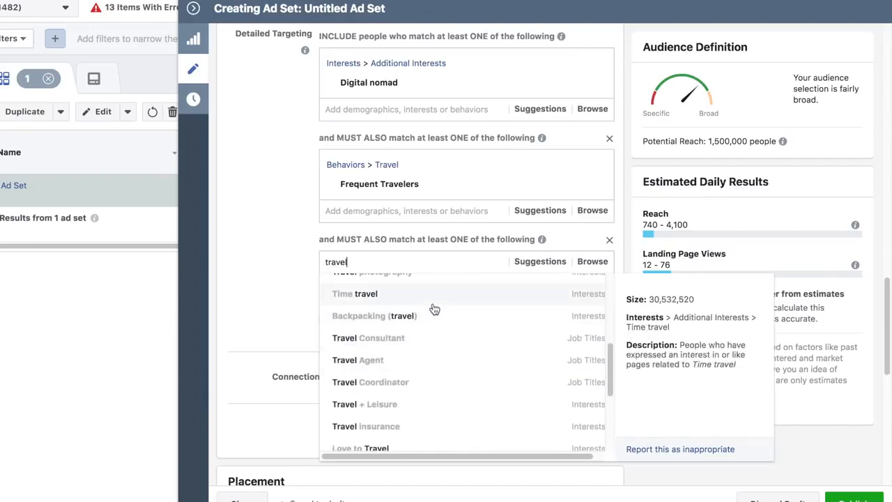
scroll(433, 348, "down", 4)
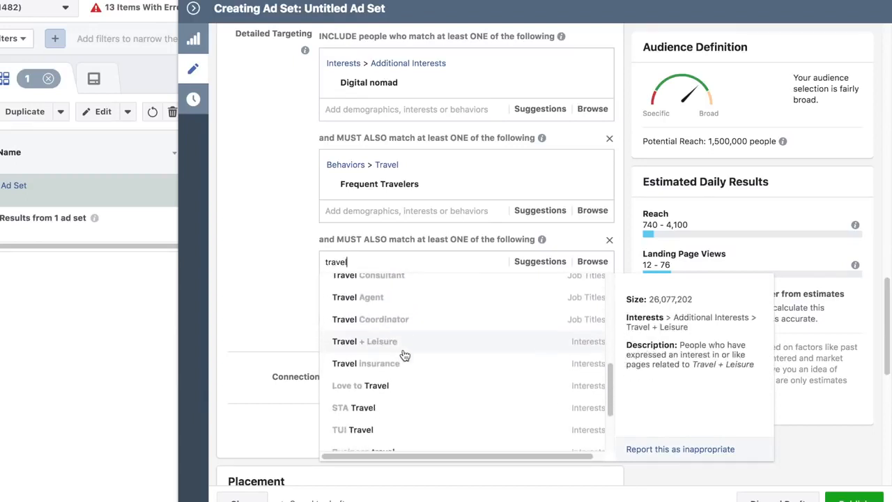
scroll(418, 354, "down", 4)
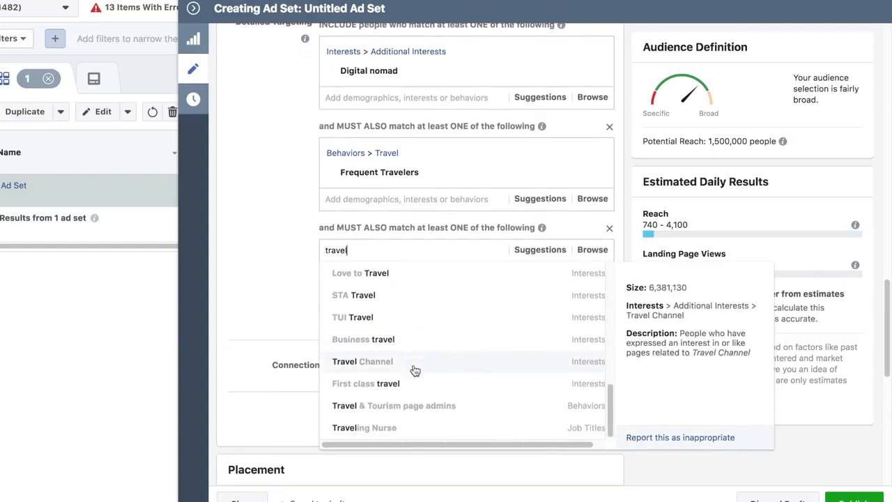
scroll(420, 359, "up", 5)
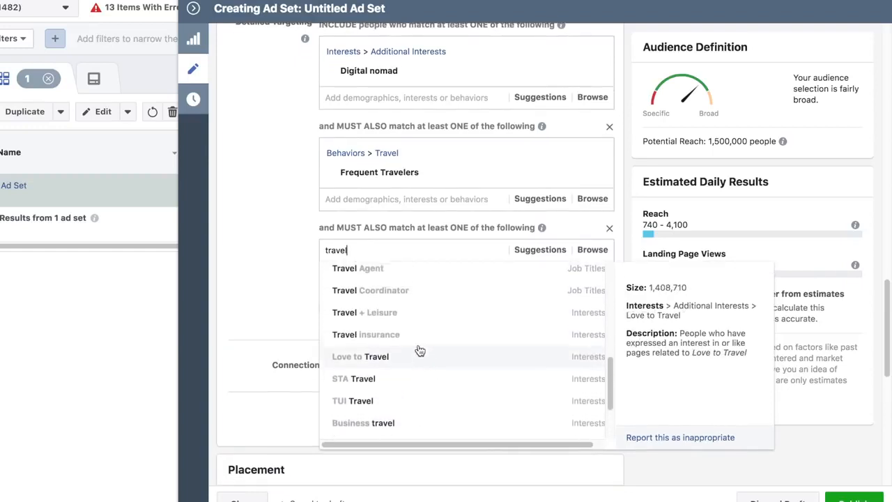
scroll(419, 346, "up", 10)
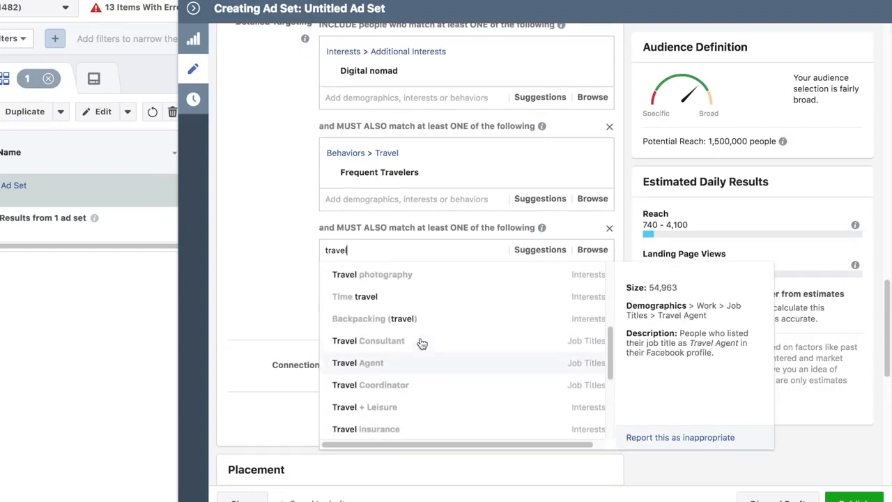
scroll(422, 344, "up", 3)
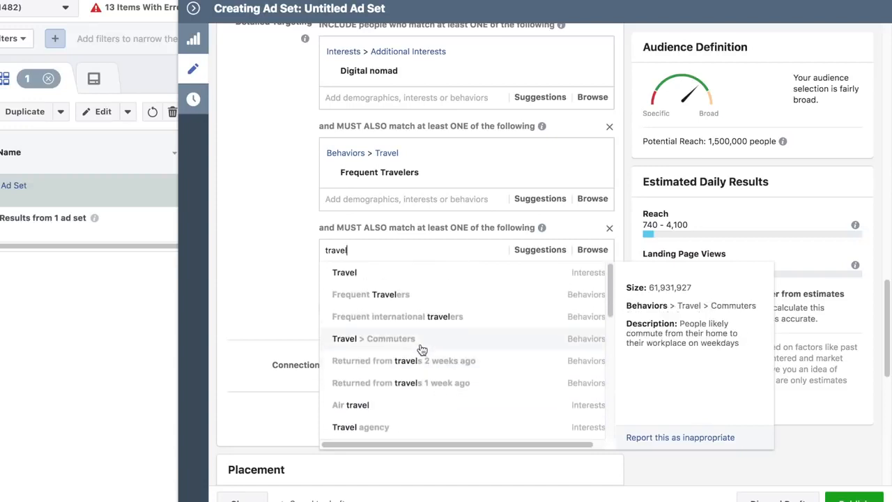
left_click(472, 317)
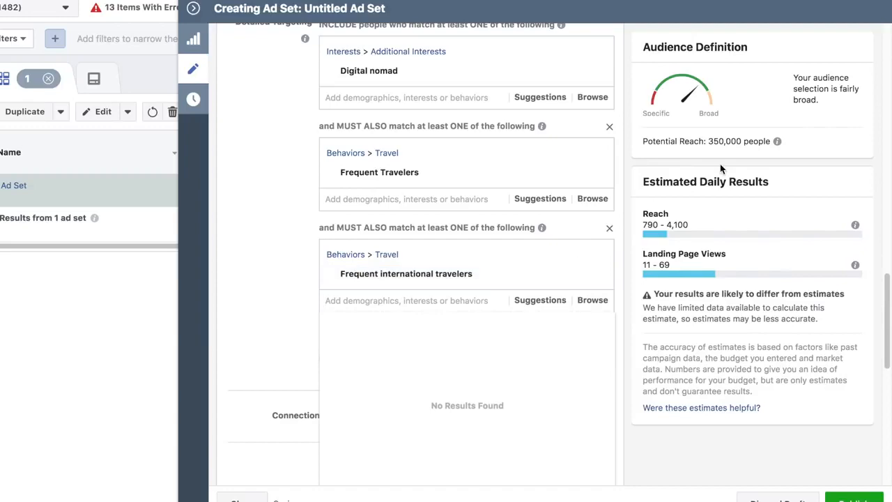
left_click(274, 312)
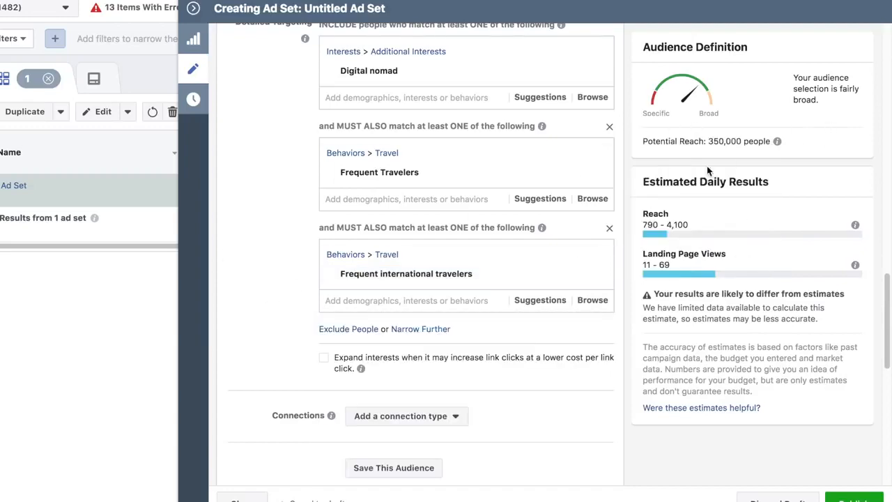
Rename the ad set as "Travelers - 35-65+ - MW"
scroll(309, 288, "down", 4)
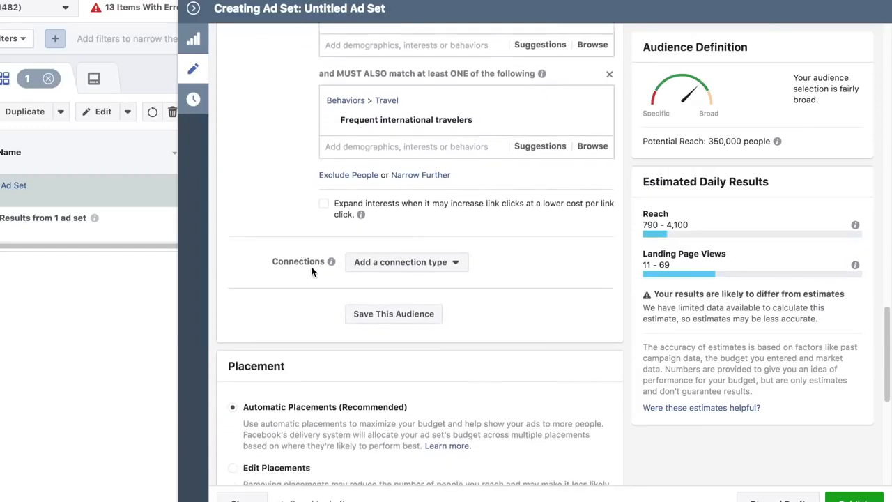
scroll(311, 269, "up", 10)
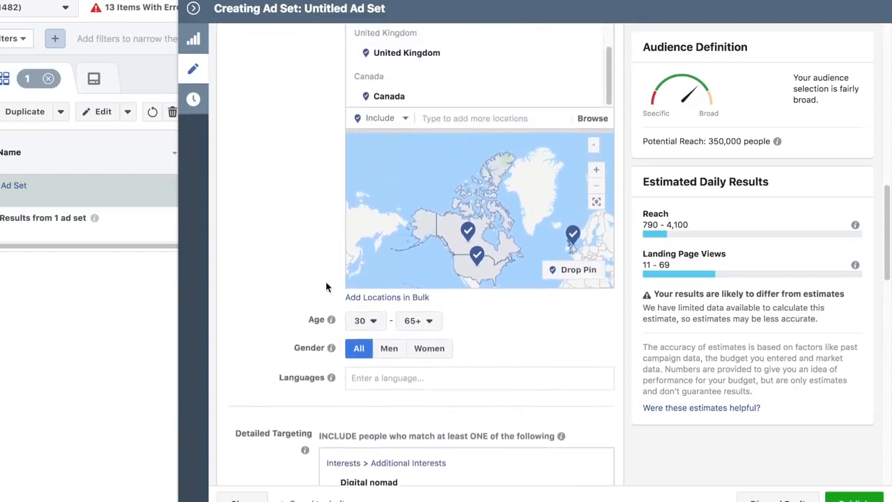
scroll(325, 287, "up", 12)
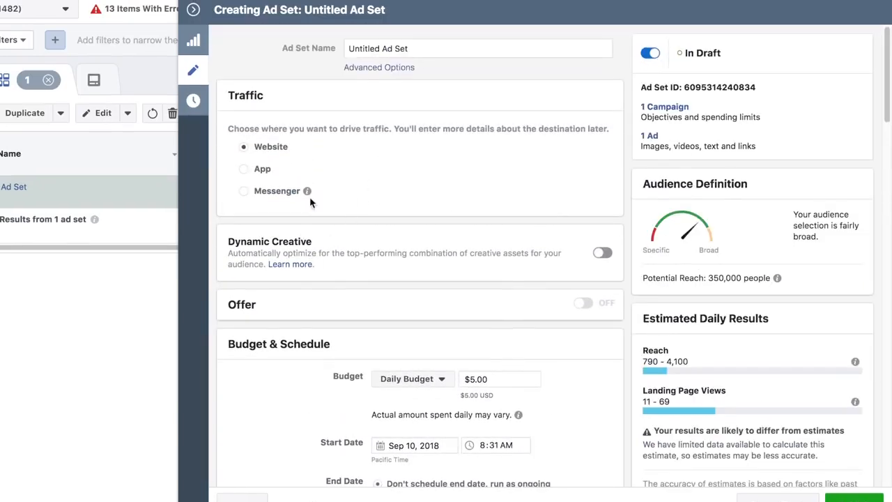
left_click_drag(418, 47, 308, 46)
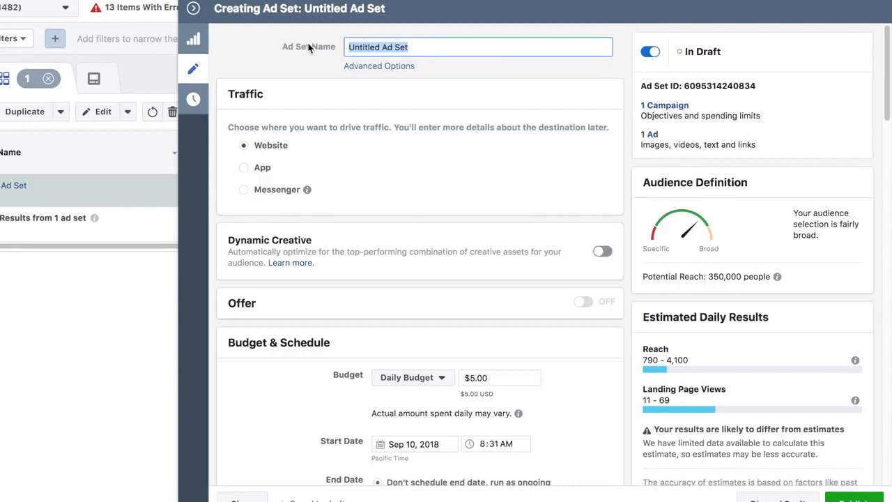
type("Travelers - 35-65+ - MW")
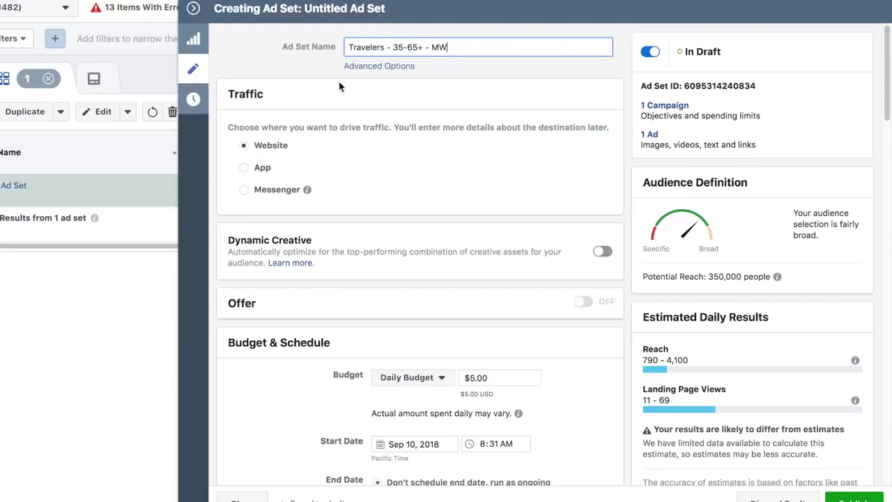
Switch the ad set's placement from automatic to manually edited placements and bring up the platform list
scroll(379, 235, "down", 5)
scroll(429, 209, "up", 2)
scroll(428, 207, "up", 1)
scroll(435, 211, "down", 8)
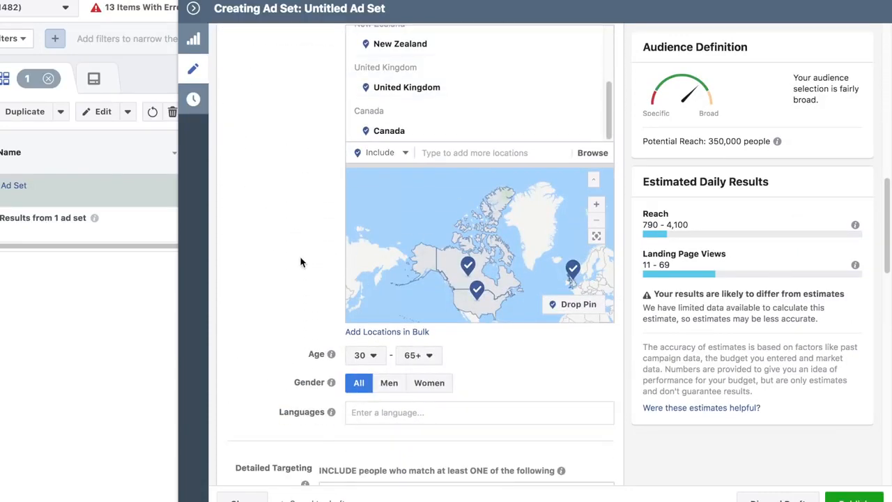
scroll(305, 257, "down", 6)
scroll(322, 244, "down", 6)
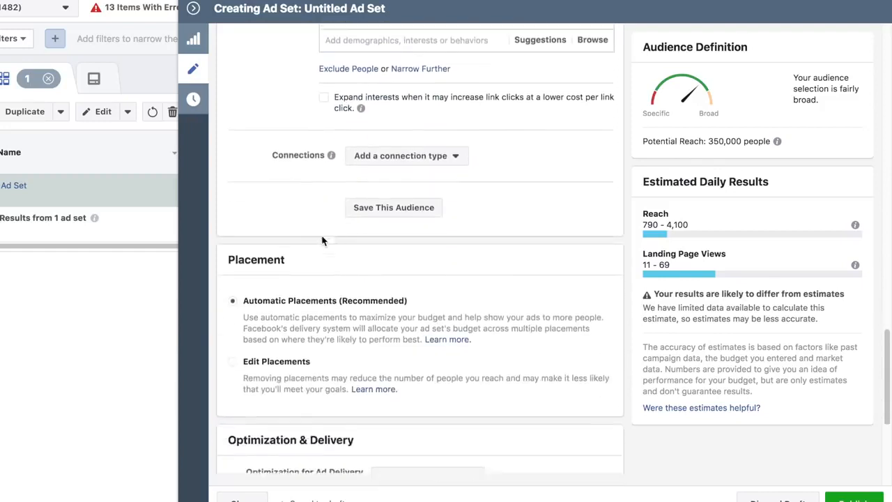
scroll(379, 137, "up", 1)
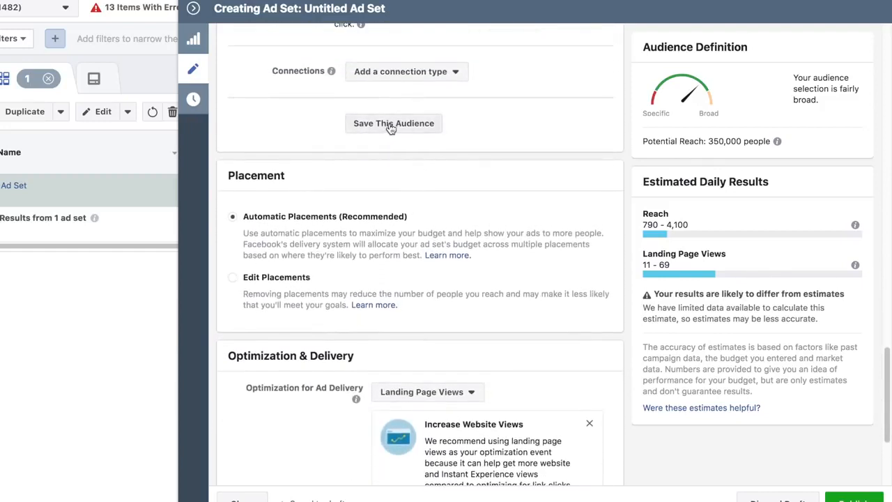
scroll(389, 132, "down", 3)
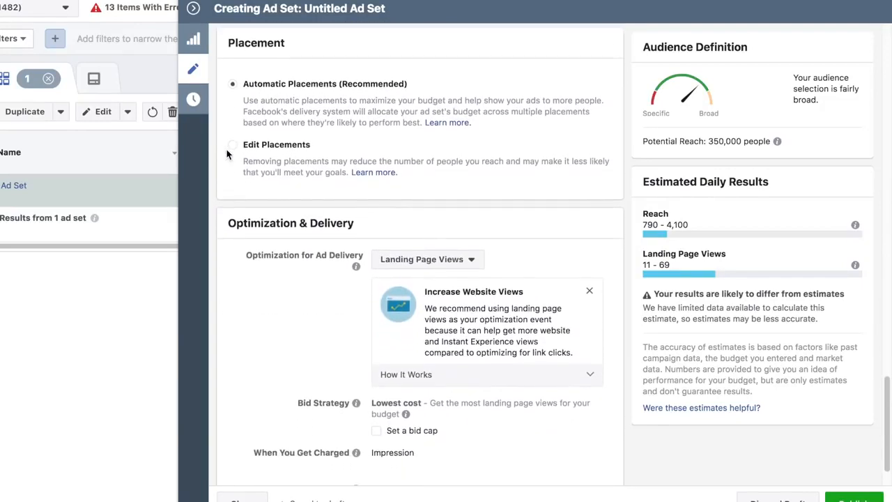
left_click(232, 145)
scroll(320, 206, "down", 1)
scroll(321, 207, "down", 5)
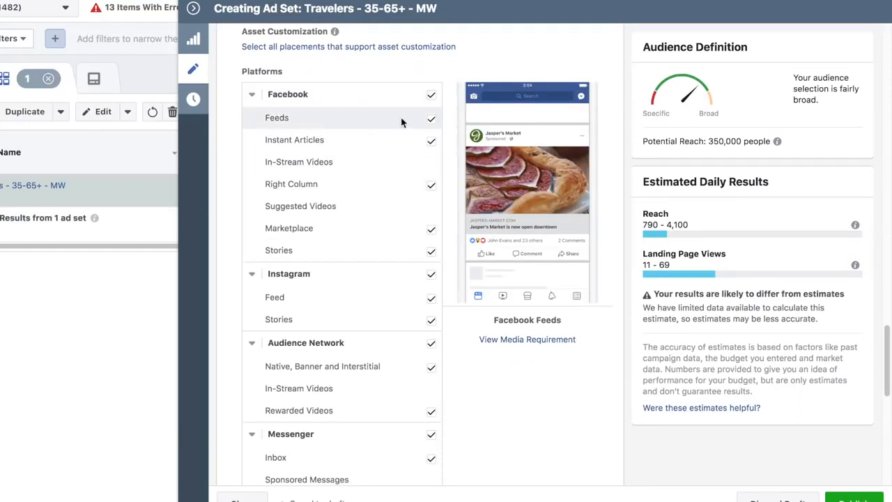
Keep only Feeds among the Facebook placements and deselect all Audience Network and Messenger placements
left_click(431, 95)
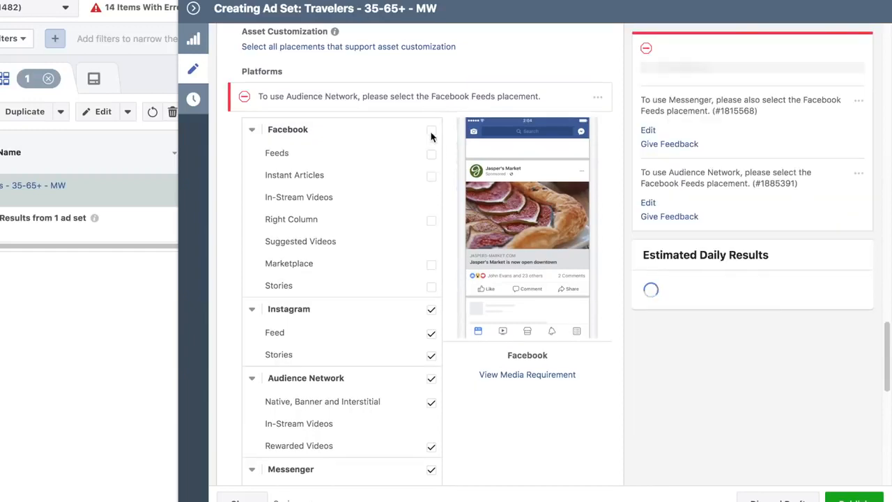
left_click(431, 154)
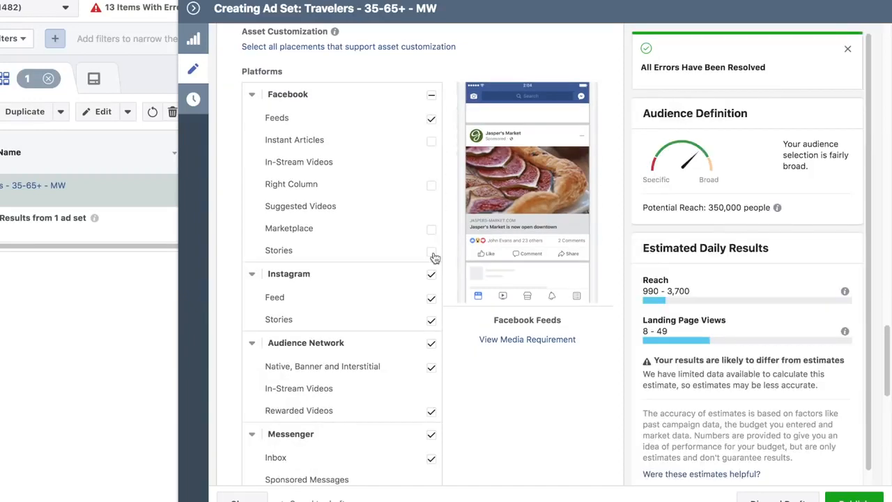
scroll(442, 335, "down", 1)
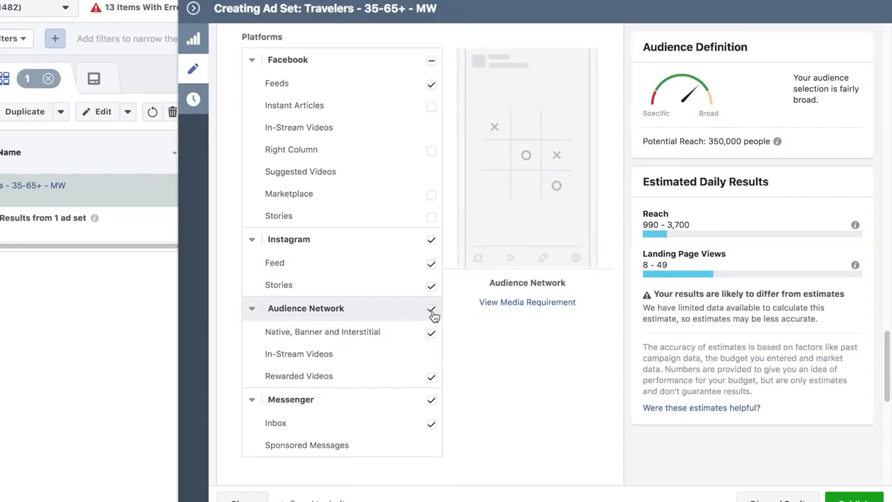
left_click(431, 310)
left_click(431, 400)
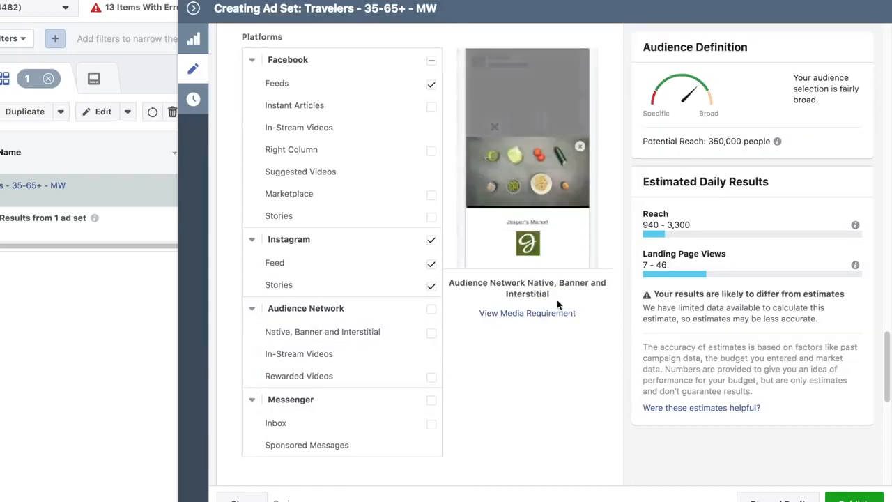
Optimize the ad set's delivery for Link Clicks and set the charging basis to Link Click (CPC)
scroll(492, 335, "down", 4)
scroll(492, 336, "down", 3)
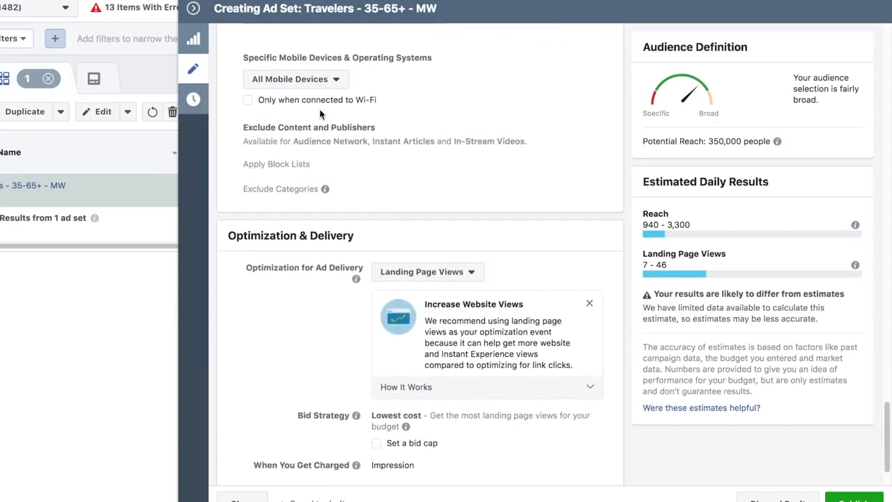
scroll(367, 130, "down", 1)
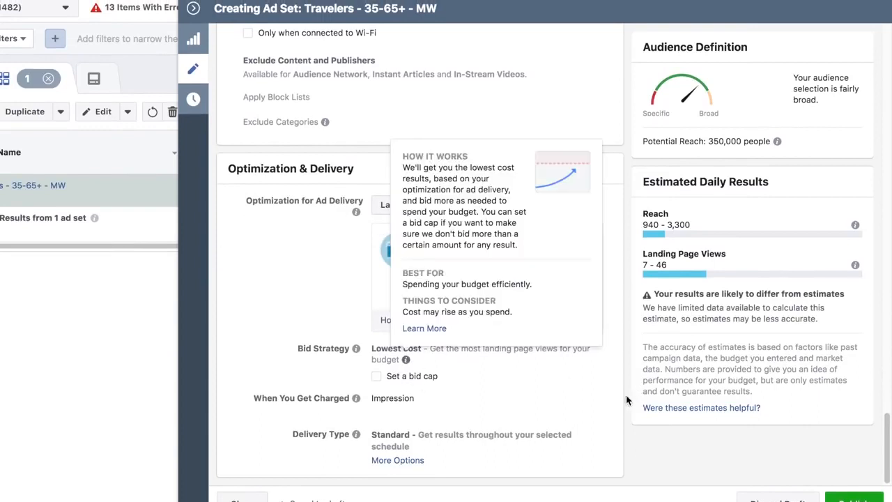
left_click(466, 211)
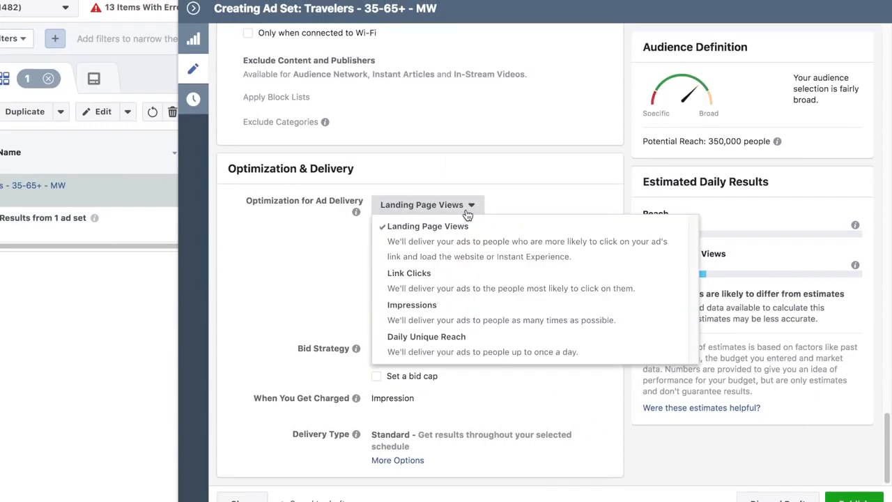
left_click(453, 275)
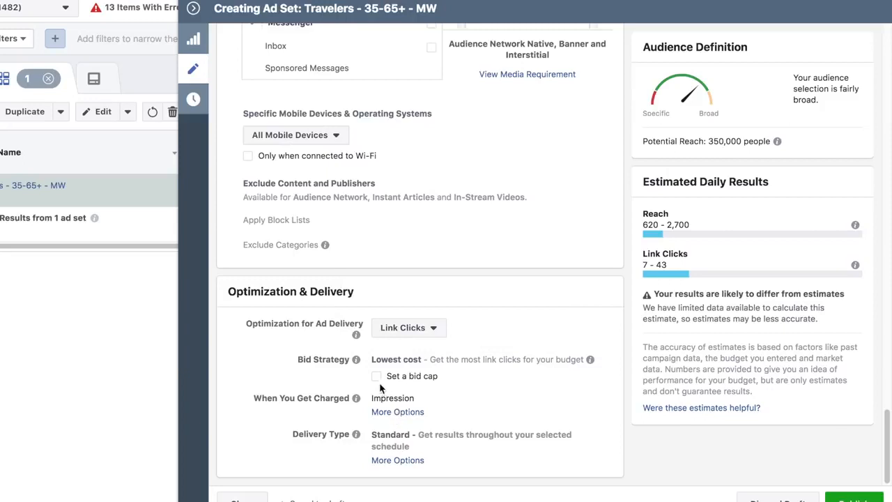
left_click(419, 414)
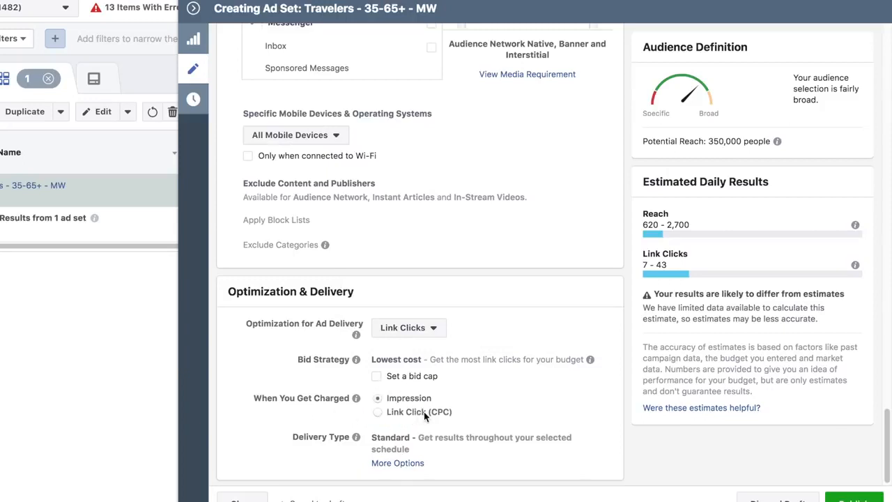
left_click(377, 412)
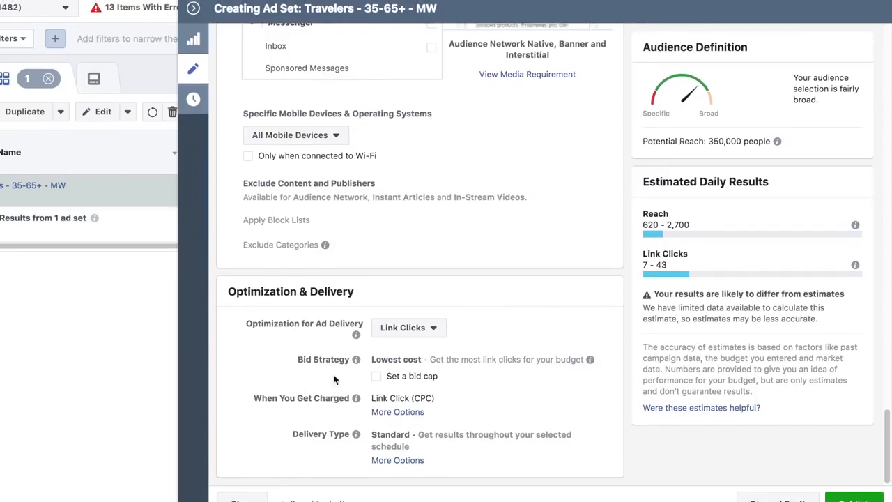
Close the ad set editor, open the campaign's Untitled Ad for editing, and look over its identity and format settings
left_click(193, 7)
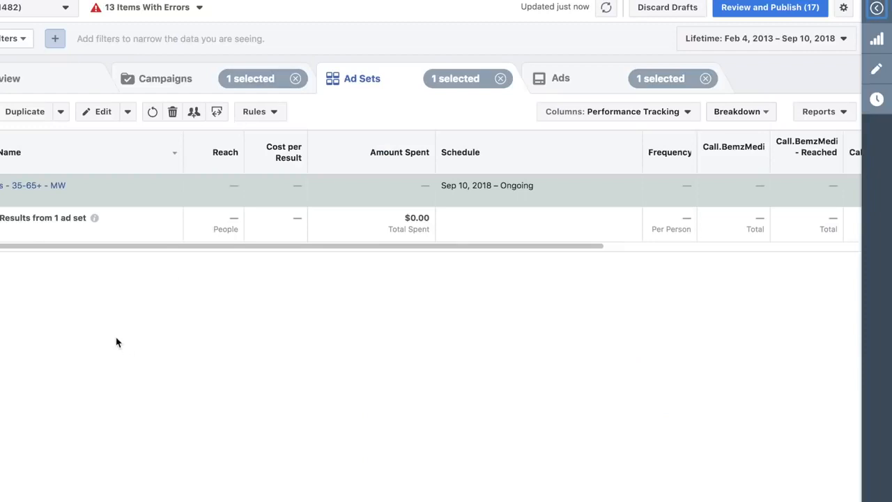
left_click(566, 80)
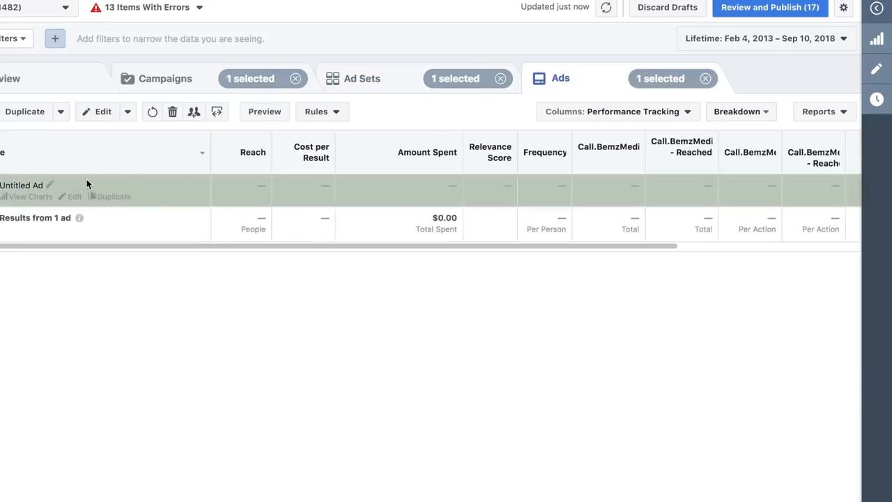
left_click(98, 113)
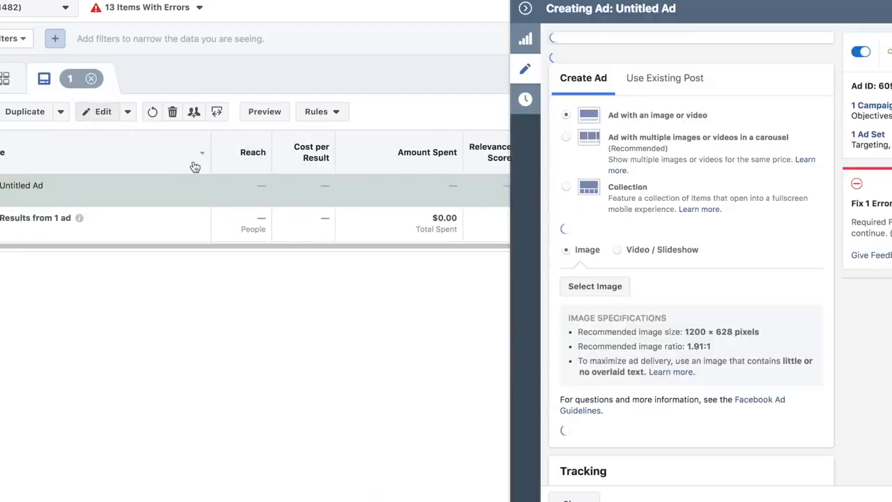
scroll(329, 333, "down", 1)
scroll(328, 333, "up", 1)
scroll(335, 331, "down", 1)
scroll(334, 329, "up", 1)
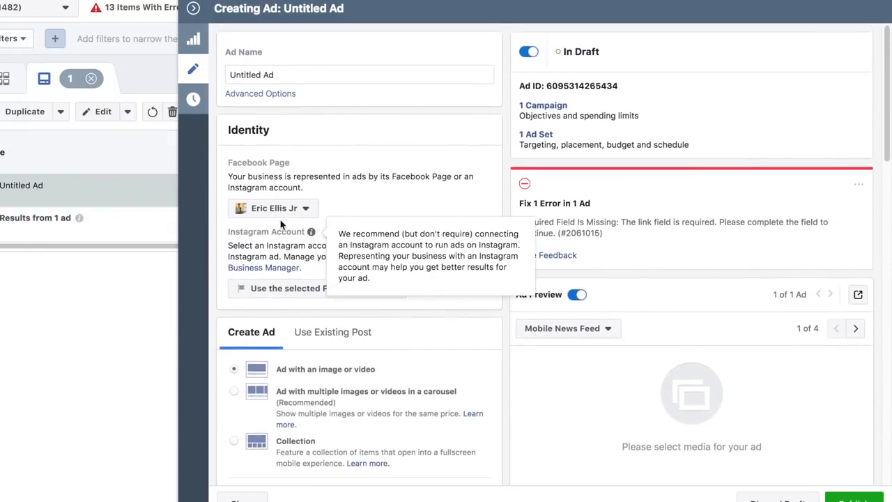
mouse_move(282, 234)
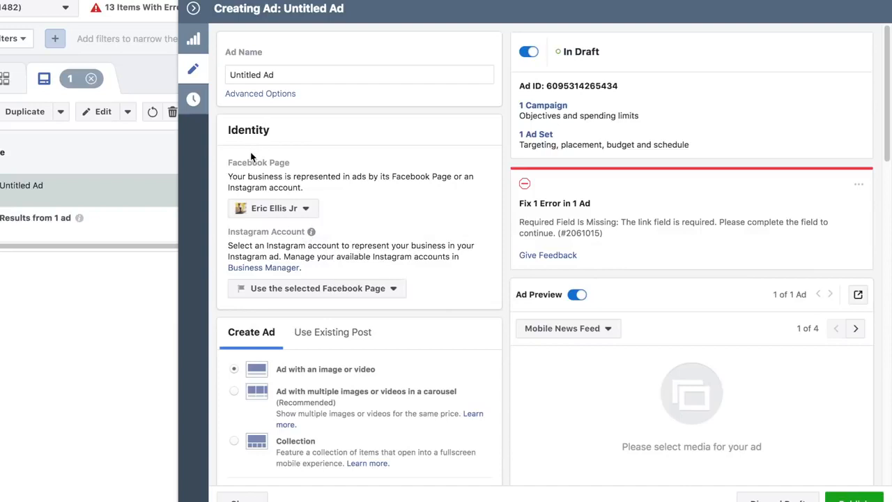
left_click(303, 210)
left_click(371, 211)
Upload the free Flights.png picture of the man at the private jet and use it as the ad's image
scroll(348, 222, "down", 3)
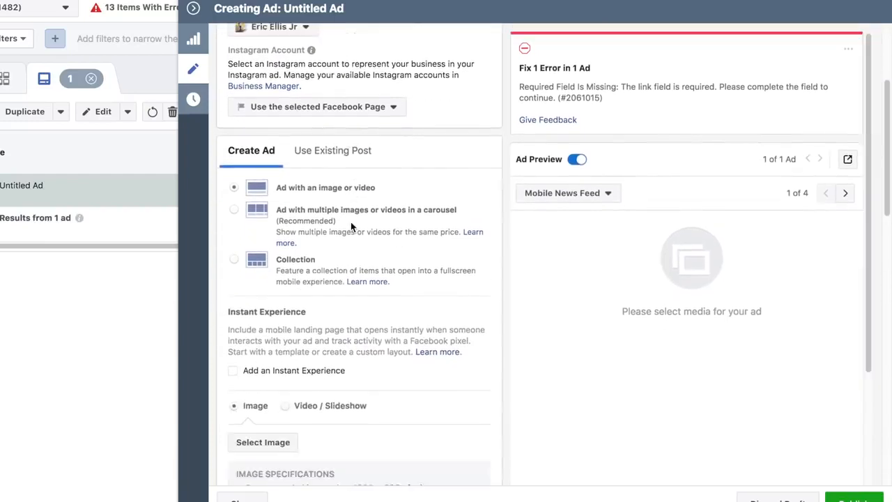
scroll(351, 222, "down", 3)
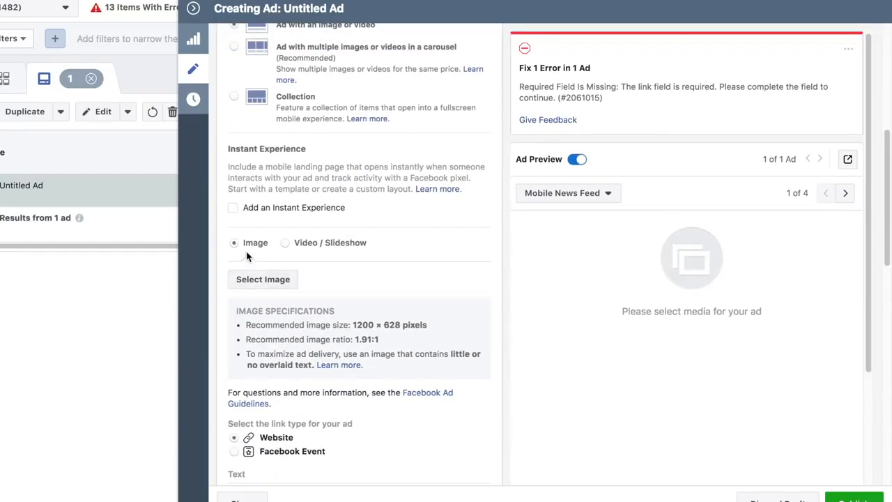
left_click(257, 279)
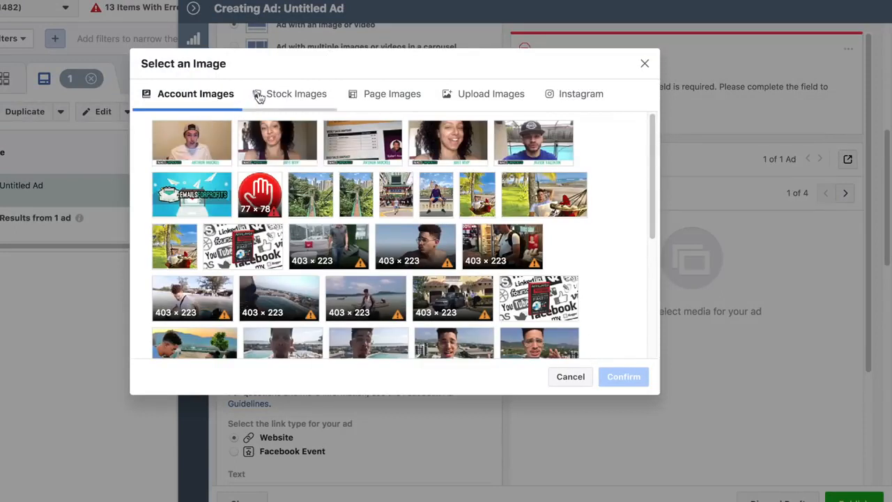
left_click(473, 100)
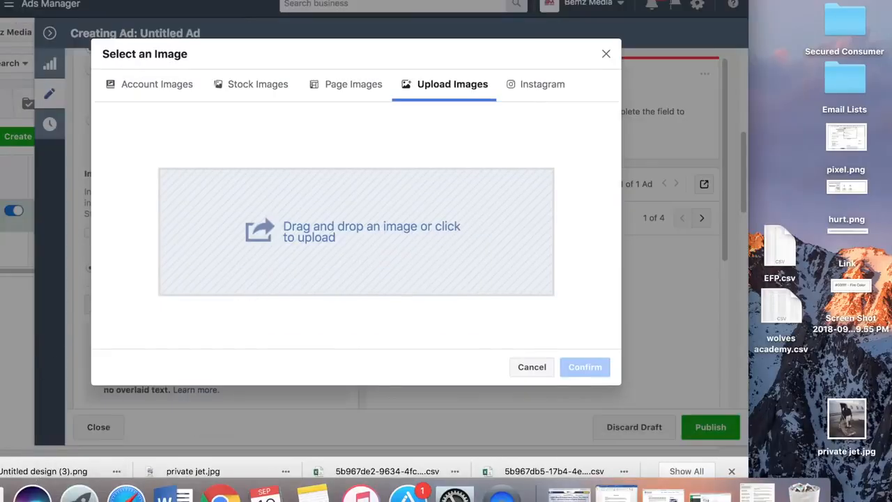
left_click_drag(223, 237, 233, 243)
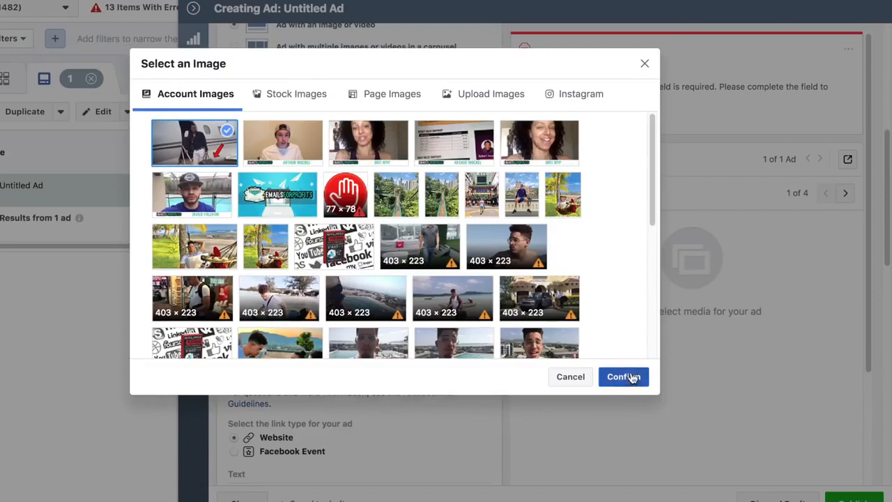
left_click(587, 367)
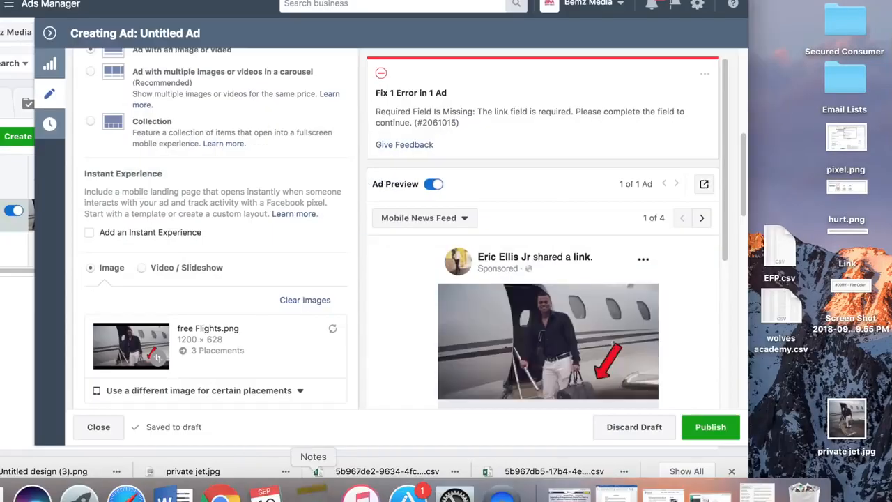
Copy "This Is PISSING Off Commercial Airlines!" from the ad copy note in Notes into the ad's Headline
left_click(313, 491)
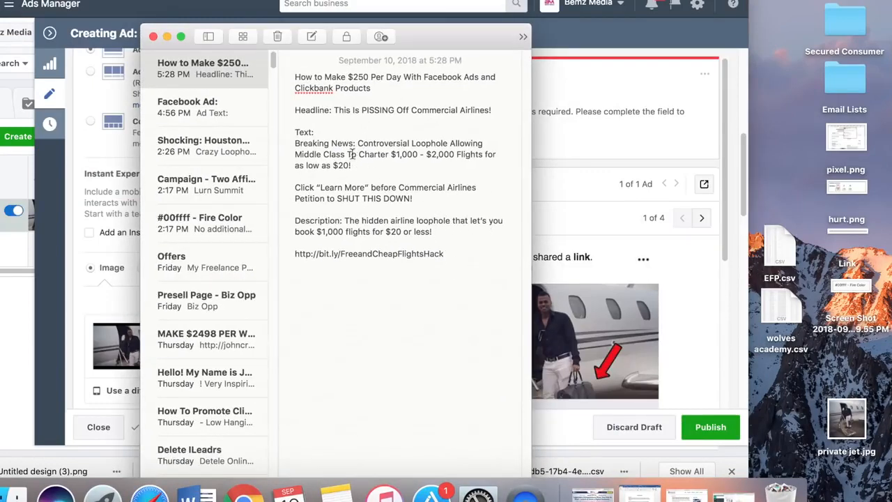
left_click_drag(495, 109, 335, 115)
key("super+c")
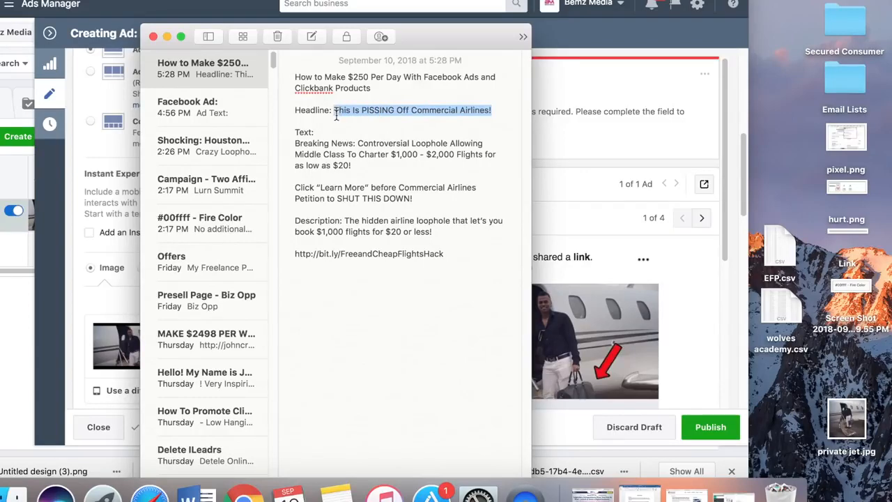
left_click(632, 251)
scroll(225, 275, "down", 5)
scroll(196, 301, "down", 5)
left_click(149, 153)
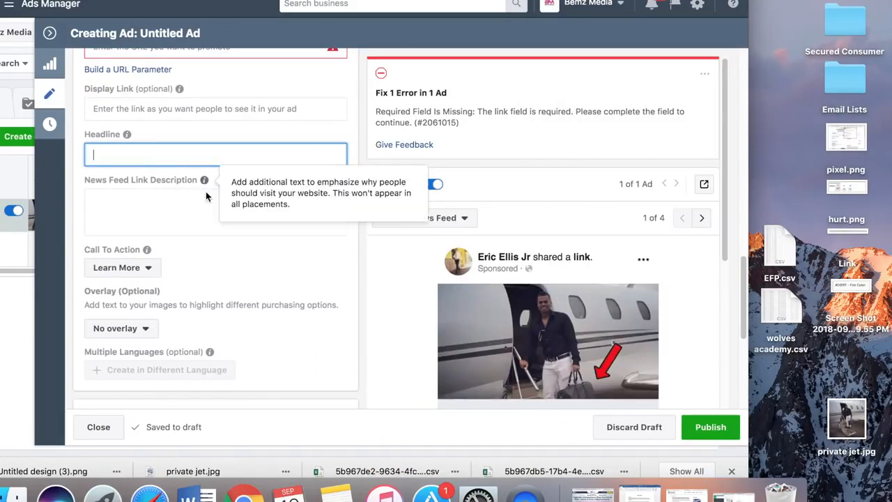
key("super+v")
Copy the note's "Breaking News: Controversial Loophole" paragraph, ending in "for as low as $20!", into the ad's Text
left_click(336, 492)
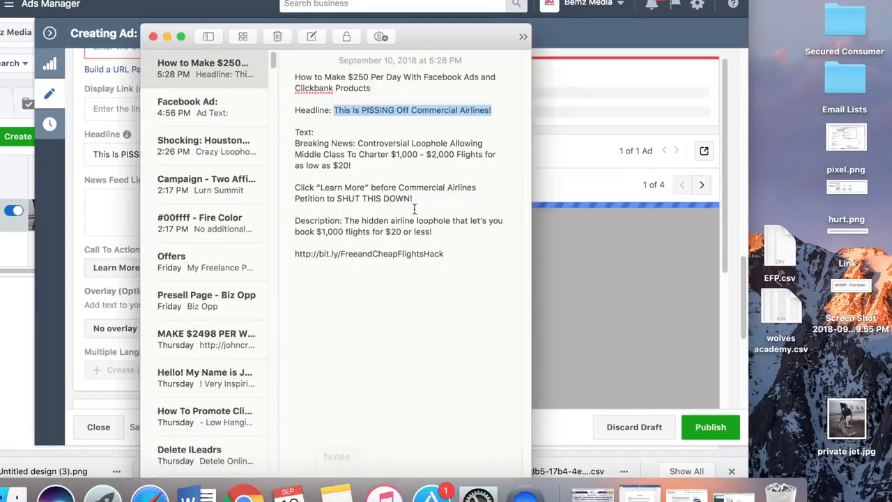
left_click_drag(359, 170, 292, 147)
key("cmd+c")
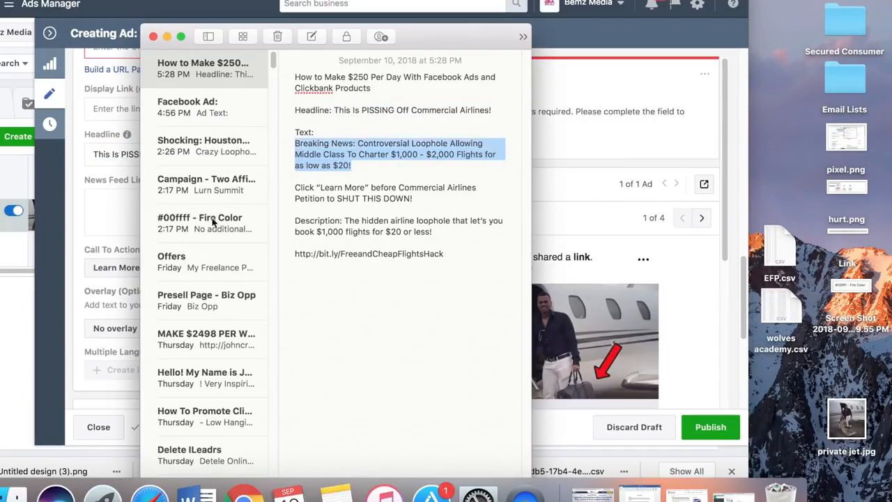
left_click(110, 226)
left_click(124, 205)
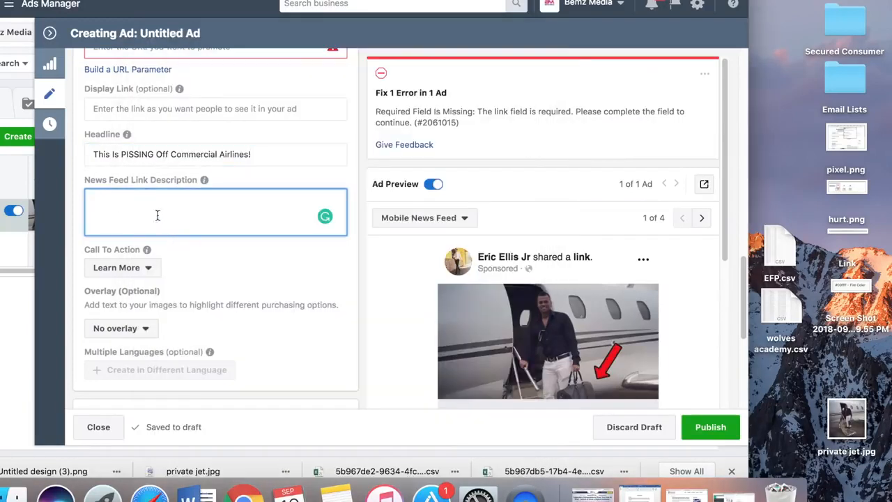
scroll(156, 209, "up", 4)
left_click(128, 138)
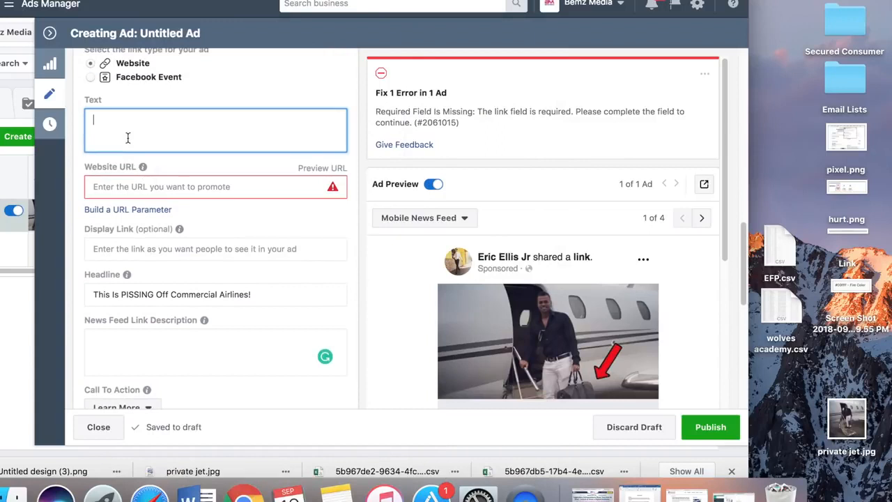
key("cmd+v")
Copy "The hidden airline loophole that let's you book $1,000 flights for $20 or less!" from the note into the News Feed Link Description
left_click(337, 493)
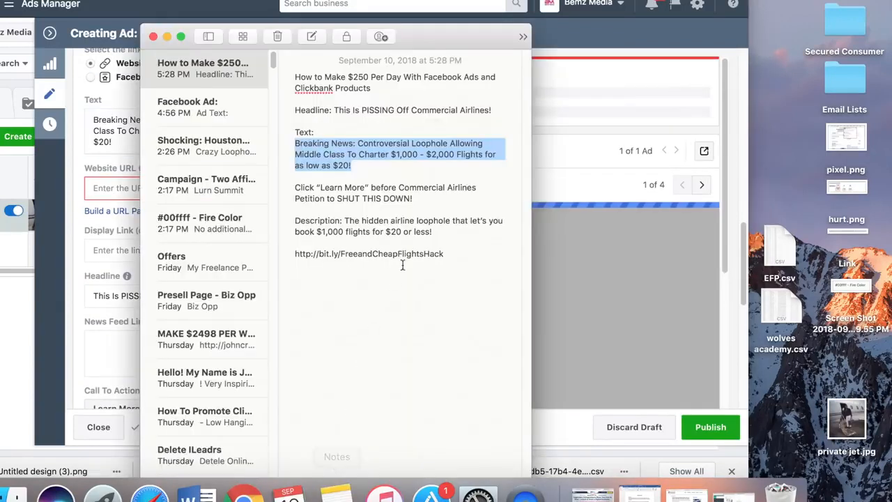
left_click_drag(432, 235, 341, 223)
key("super+c")
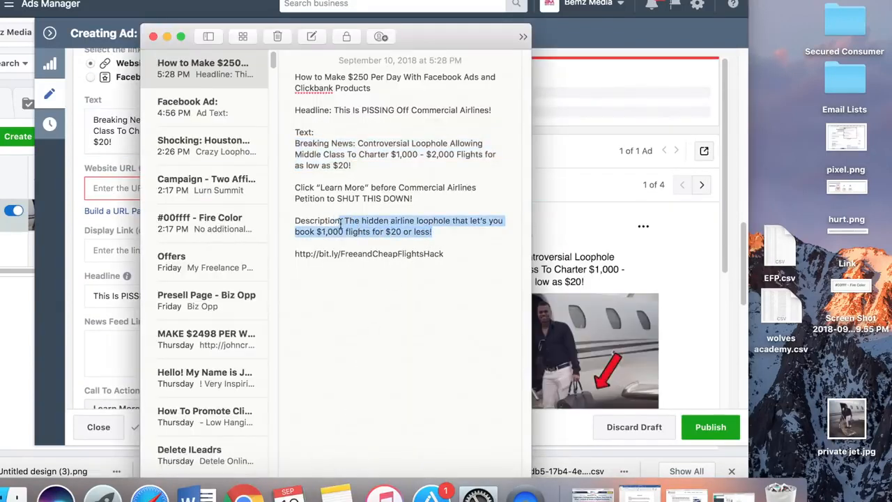
left_click(105, 269)
left_click(158, 363)
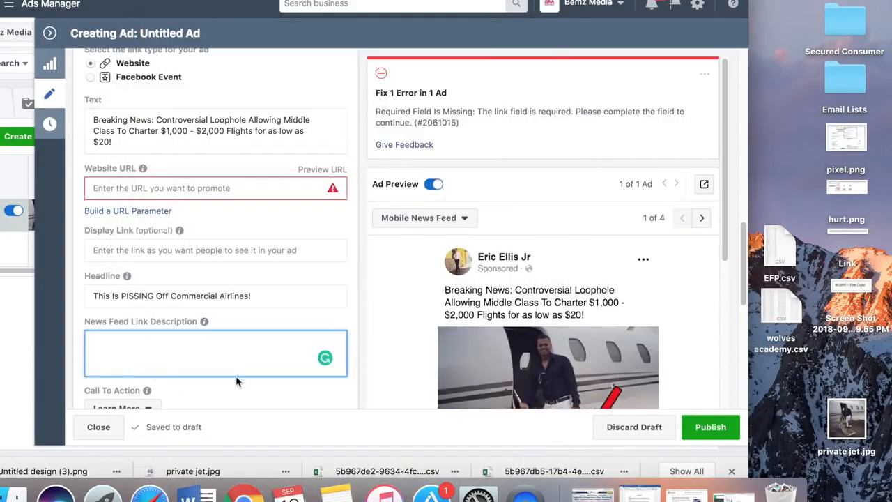
key("super+v")
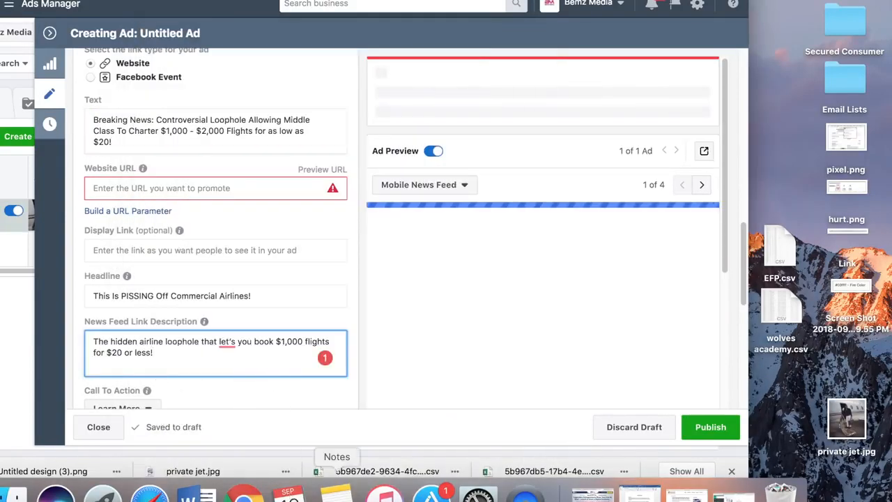
left_click(337, 492)
left_click_drag(446, 254, 285, 253)
key("super+c")
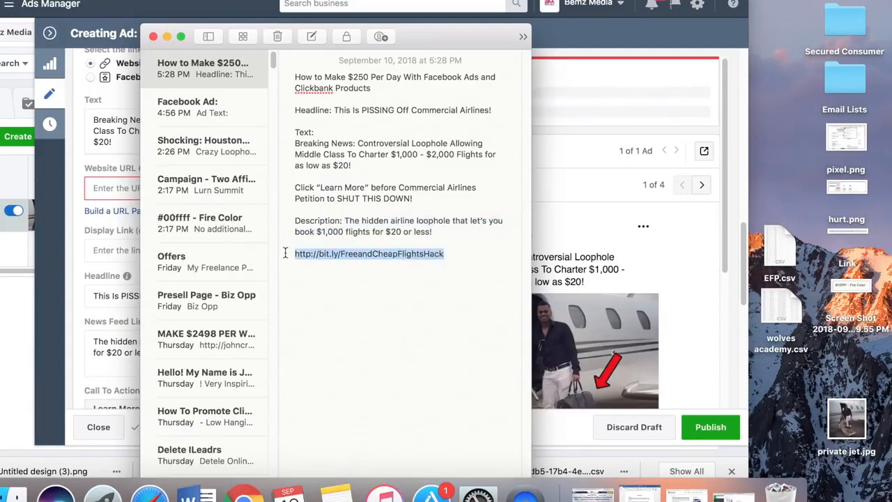
left_click(120, 182)
left_click(120, 183)
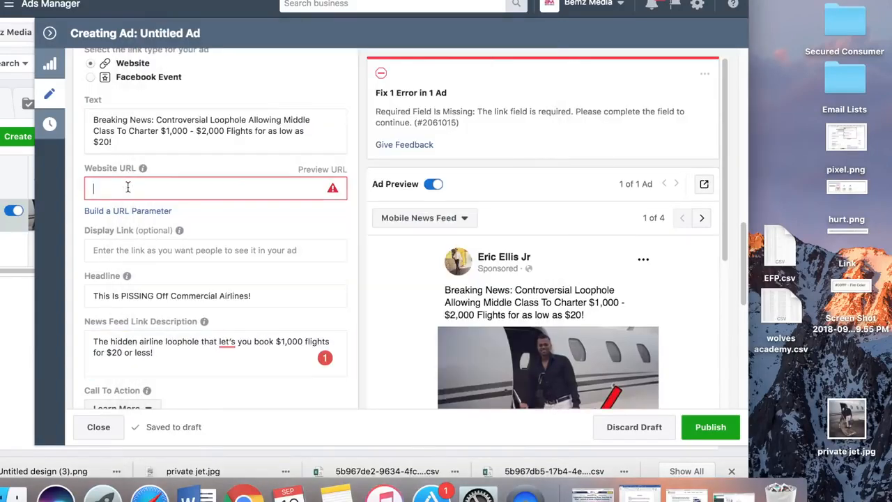
key("super+v")
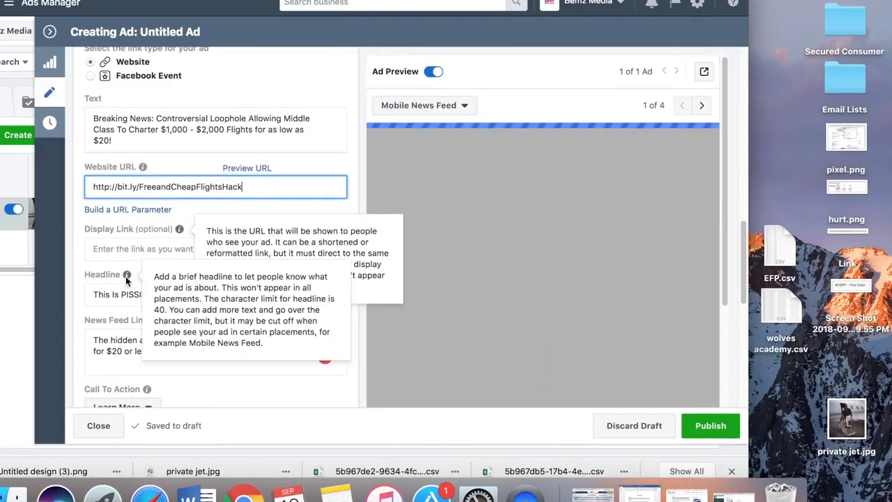
Replace the ad's Text with both note paragraphs, from "Breaking News" through "Click “Learn More” before Commercial Airlines Petition to SHUT THIS DOWN!"
scroll(205, 251, "down", 5)
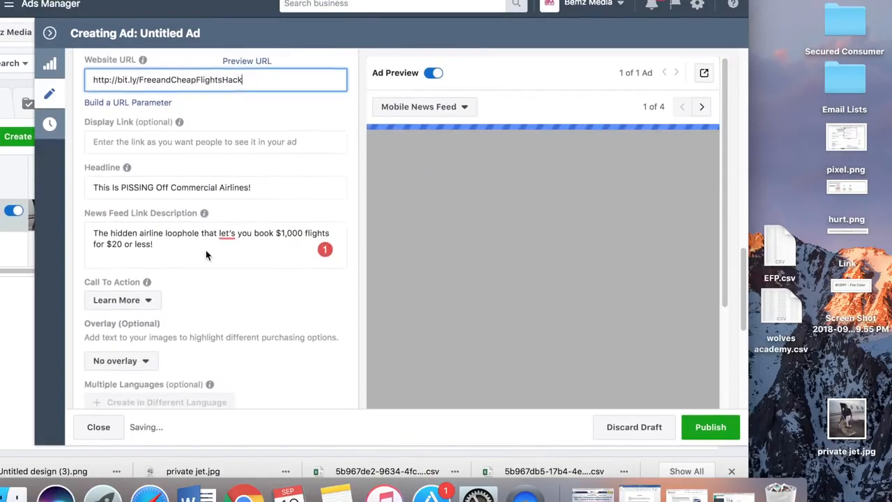
scroll(198, 253, "up", 1)
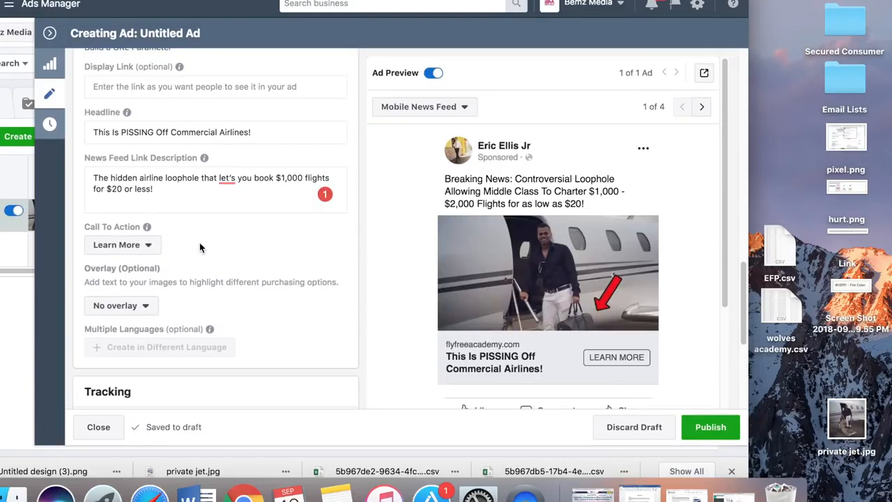
scroll(202, 247, "up", 5)
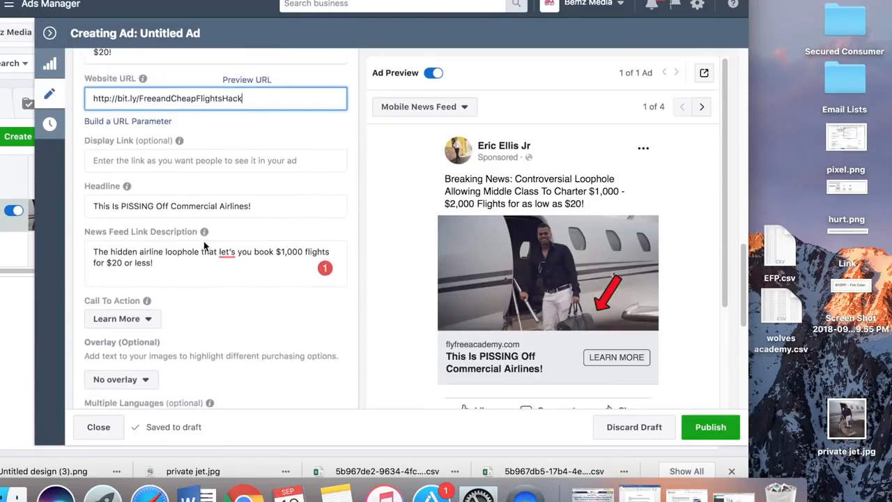
scroll(204, 243, "up", 1)
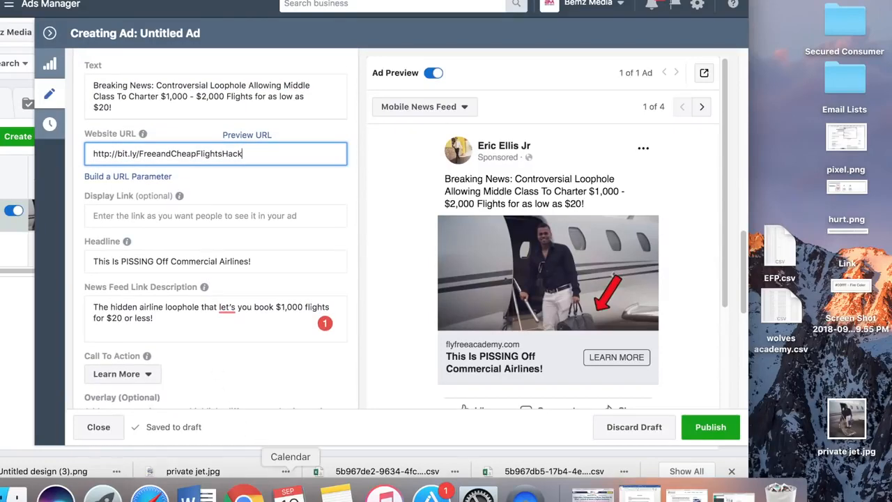
left_click(337, 493)
left_click_drag(412, 199, 289, 147)
key("ctrl+c")
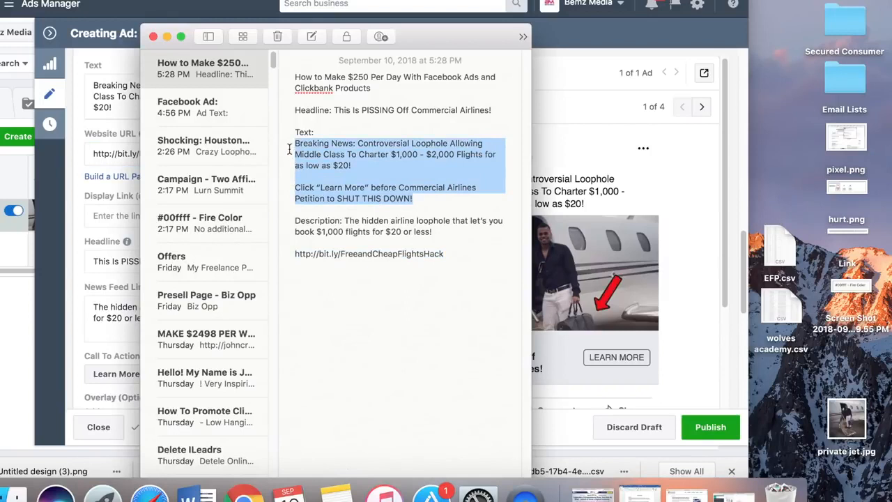
left_click(95, 218)
left_click_drag(165, 107, 76, 86)
key("ctrl+v")
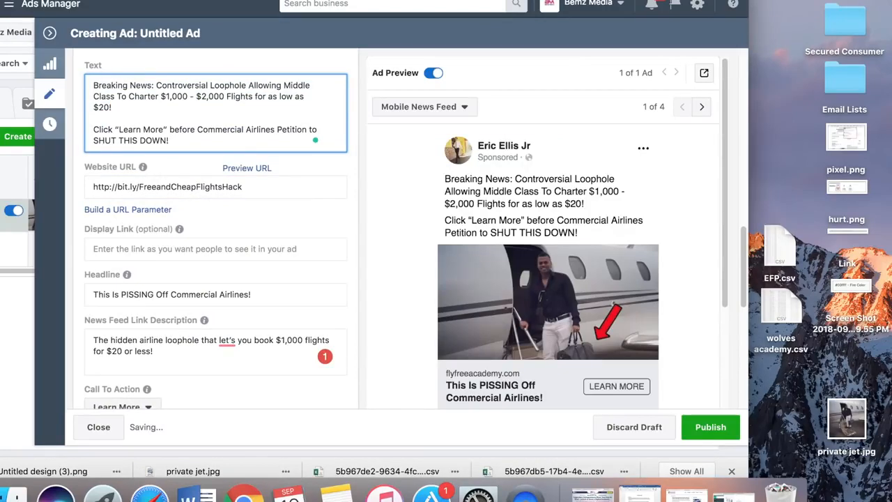
Open Google in a new browser tab and search for "emoji"
key("super+t")
type("goo")
key("Return")
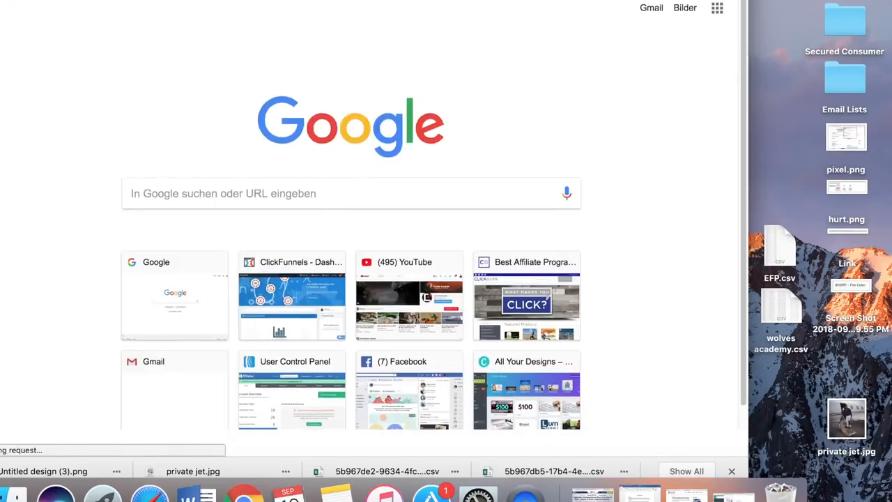
type("emoji")
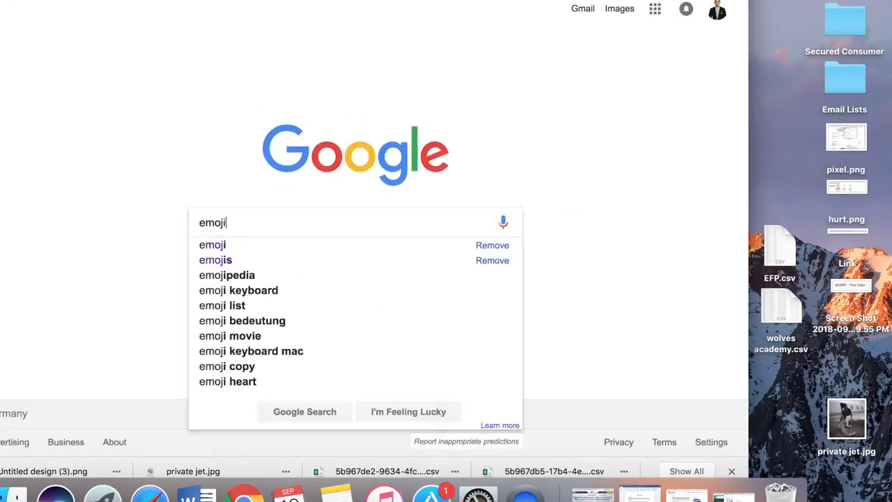
key("Return")
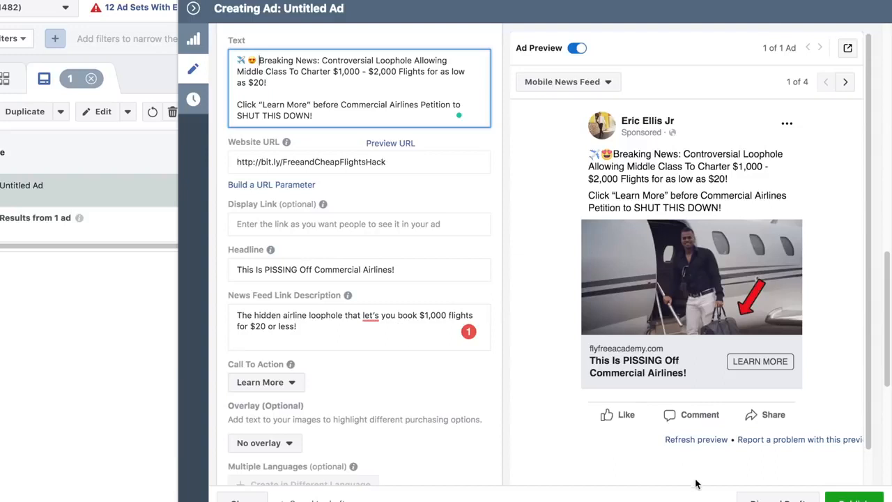
Collapse the Untitled Ad editor to return to the full list of ads
left_click(193, 9)
left_click(859, 492)
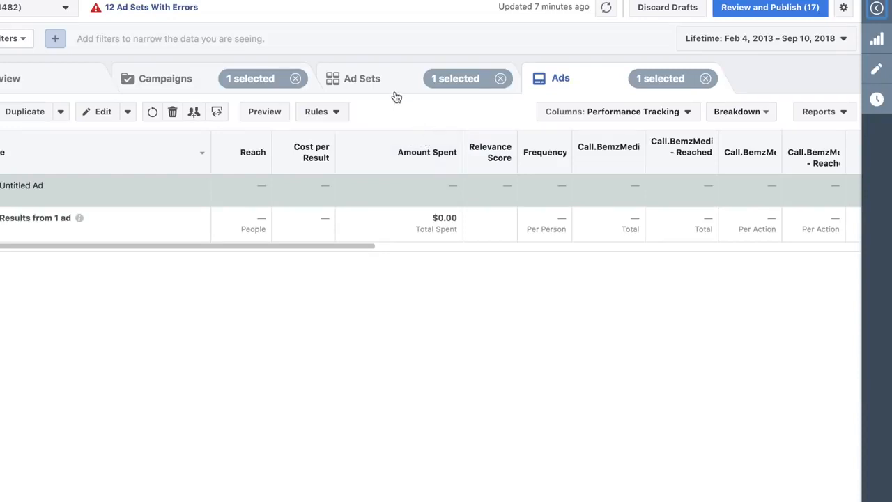
mouse_move(589, 147)
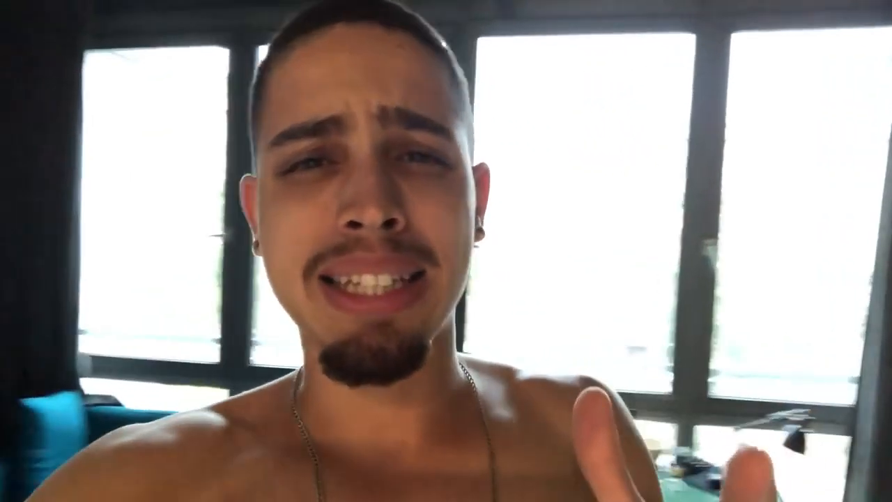